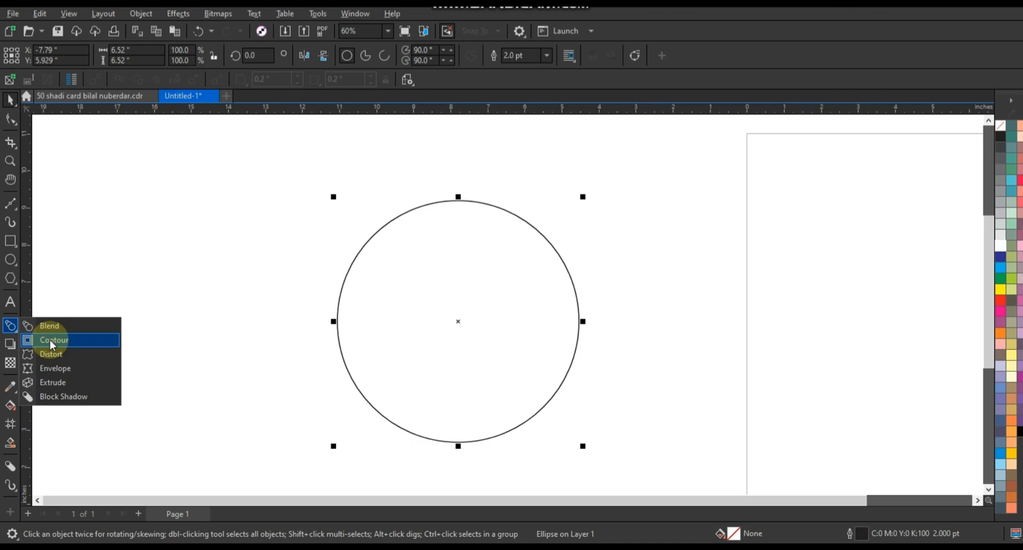
Apply an inward contour to the circle with 7 steps and a 0.325" offset
left_click(52, 341)
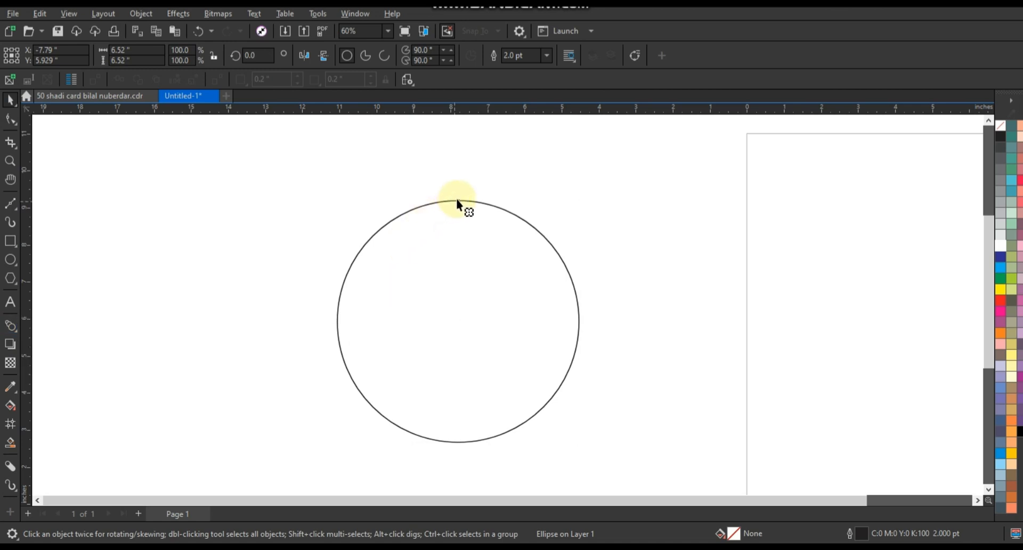
left_click_drag(456, 206, 458, 296)
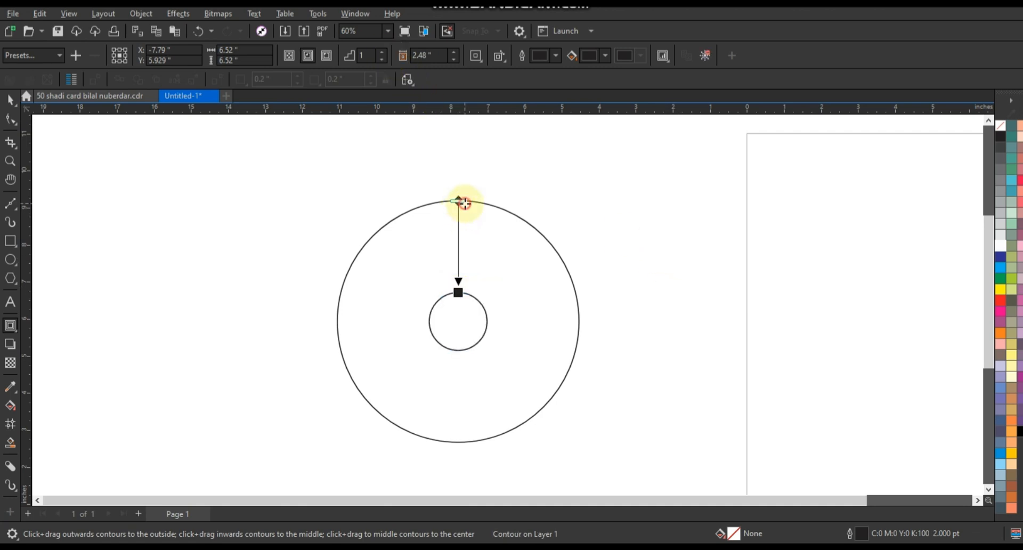
left_click_drag(457, 201, 463, 226)
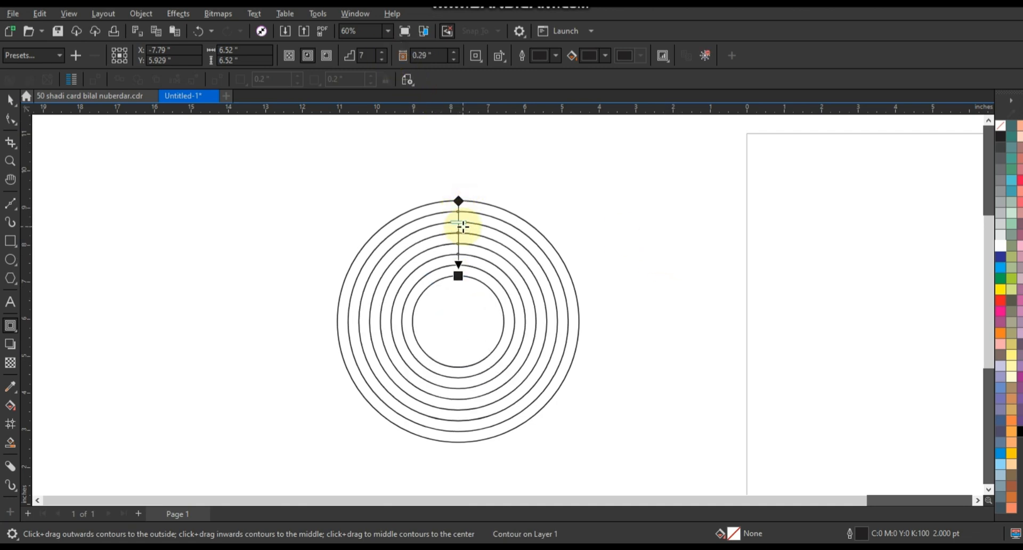
left_click_drag(458, 276, 458, 285)
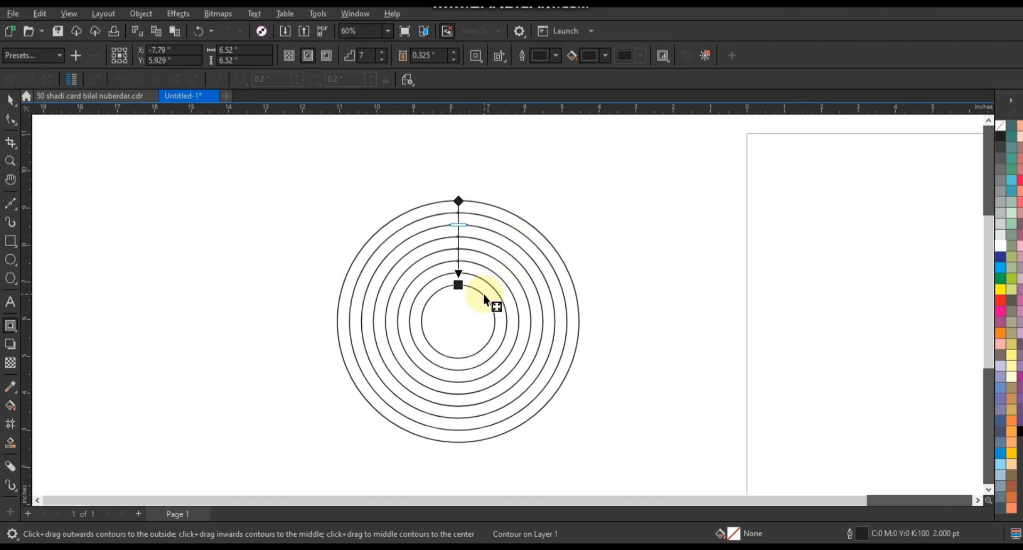
Break the contour apart, ungroup it, and combine the eight concentric circles into a single curve
left_click(10, 100)
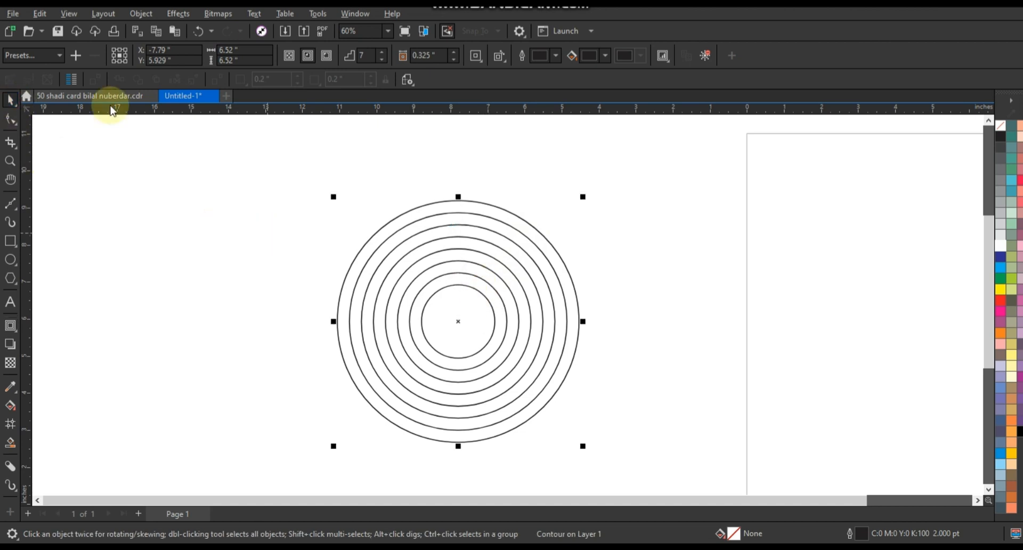
left_click(139, 13)
left_click(184, 312)
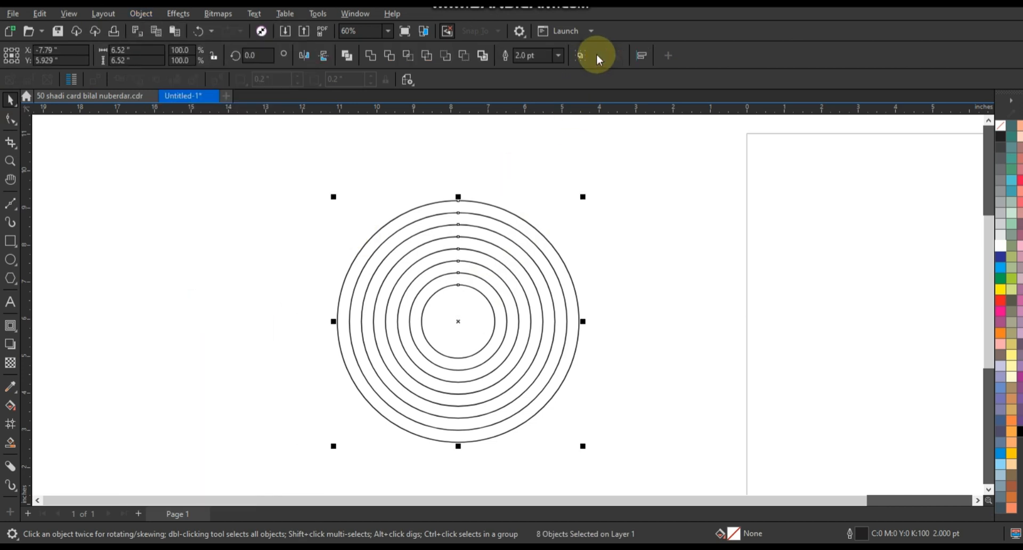
left_click(346, 61)
left_click(188, 184)
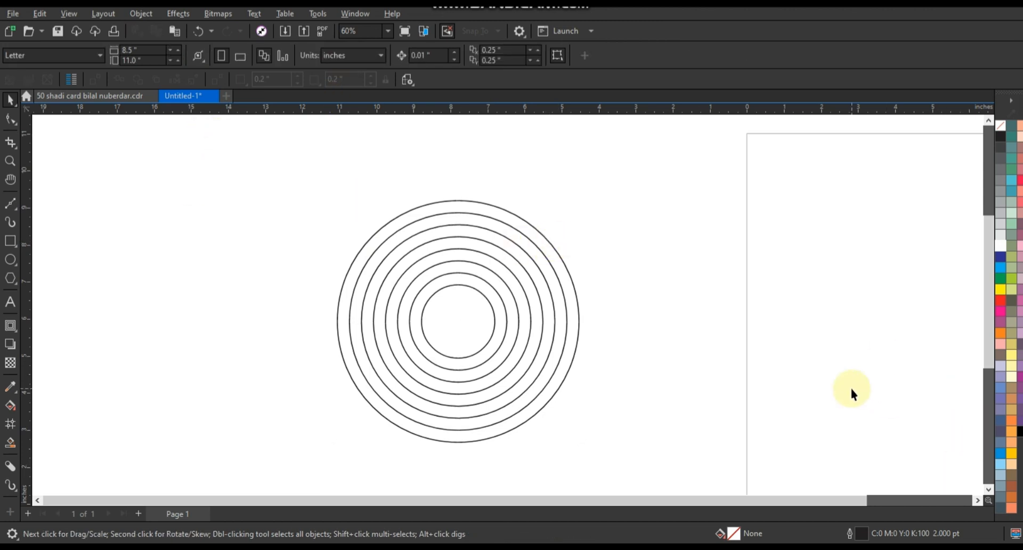
Duplicate the combined rings about 4.25" straight below so the two sets overlap
left_click(491, 203)
left_click_drag(491, 203, 485, 362)
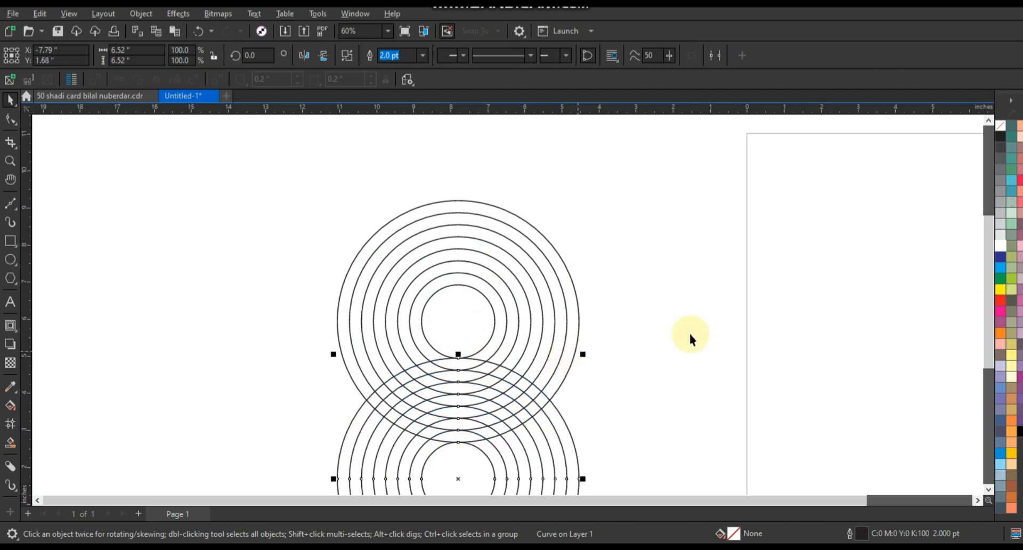
left_click(712, 331)
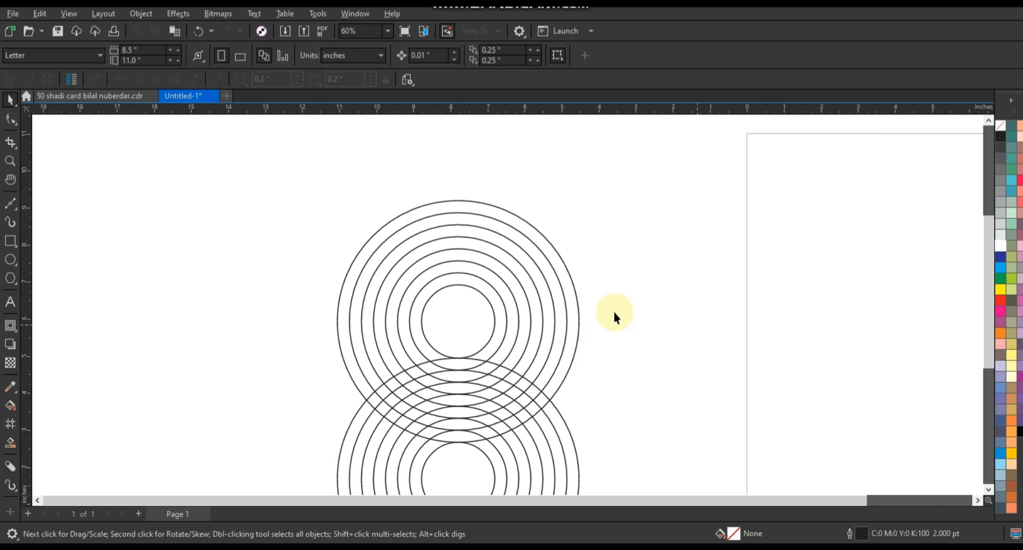
Draw a vertical freehand line about 8.95" long along the right edge of the upper rings' innermost circle
scroll(473, 235, "down", 2)
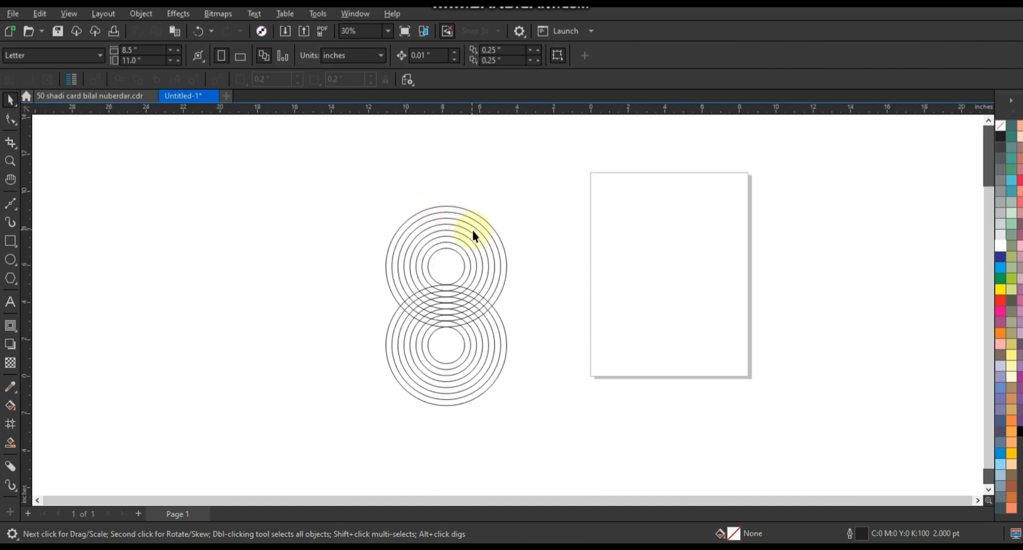
left_click(11, 161)
left_click_drag(327, 169, 646, 359)
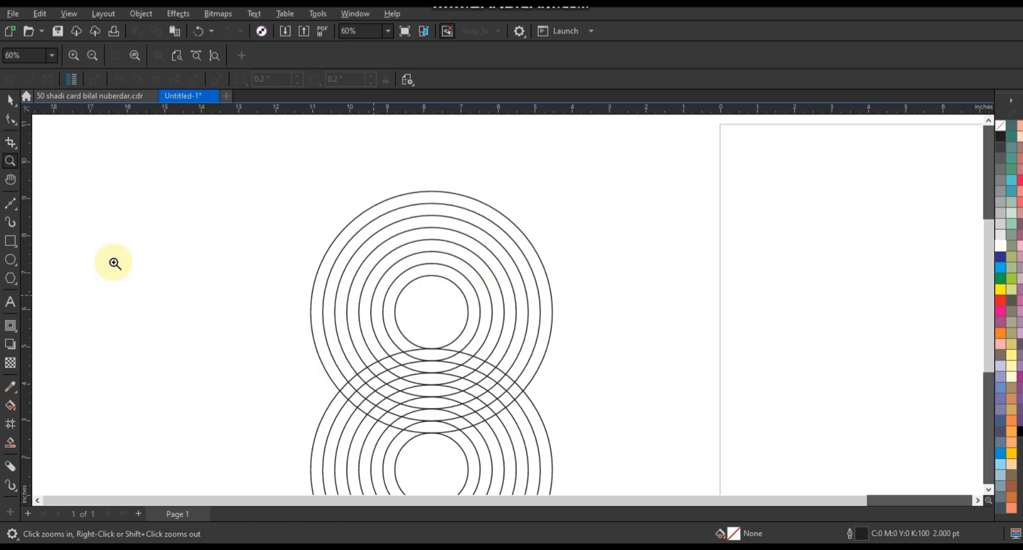
left_click(11, 203)
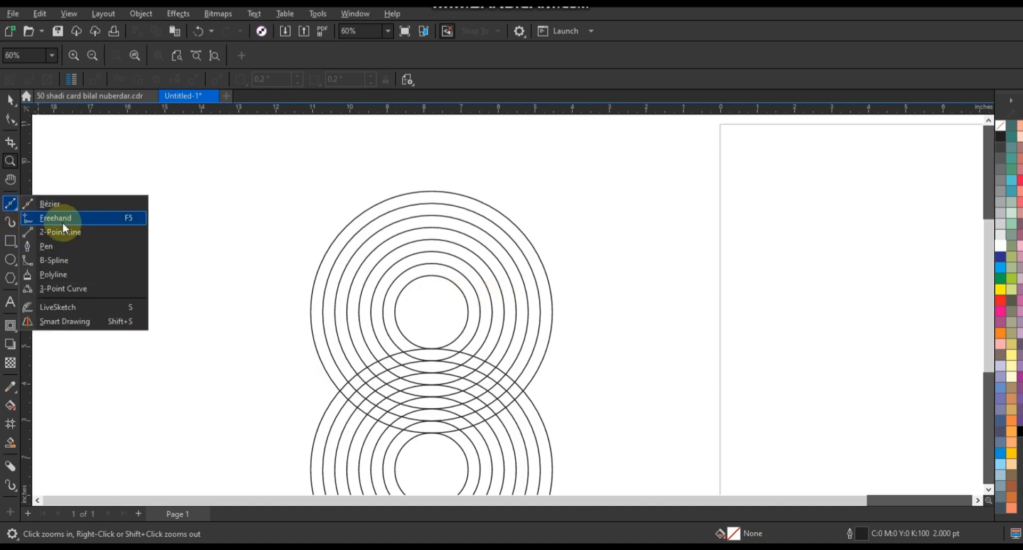
left_click(62, 222)
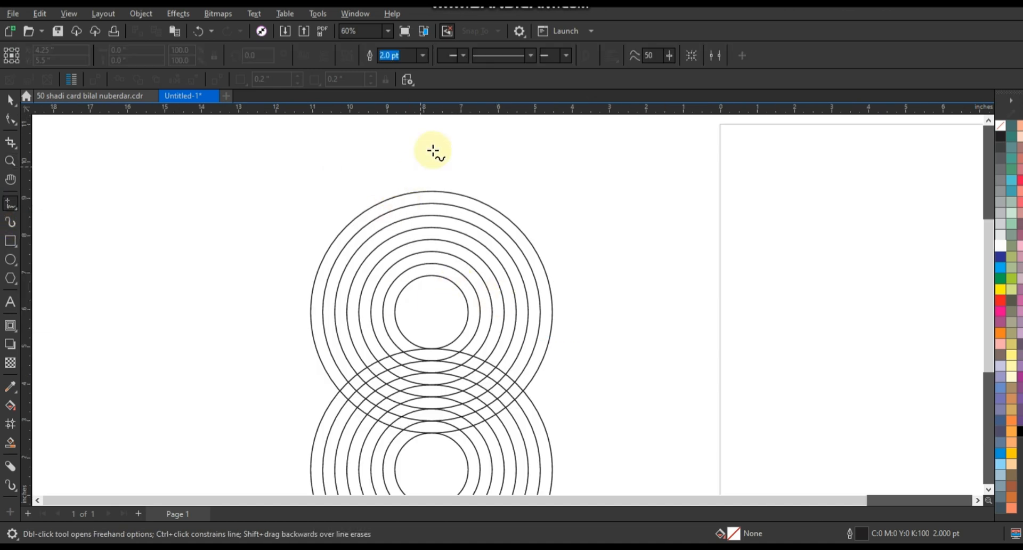
left_click(467, 124)
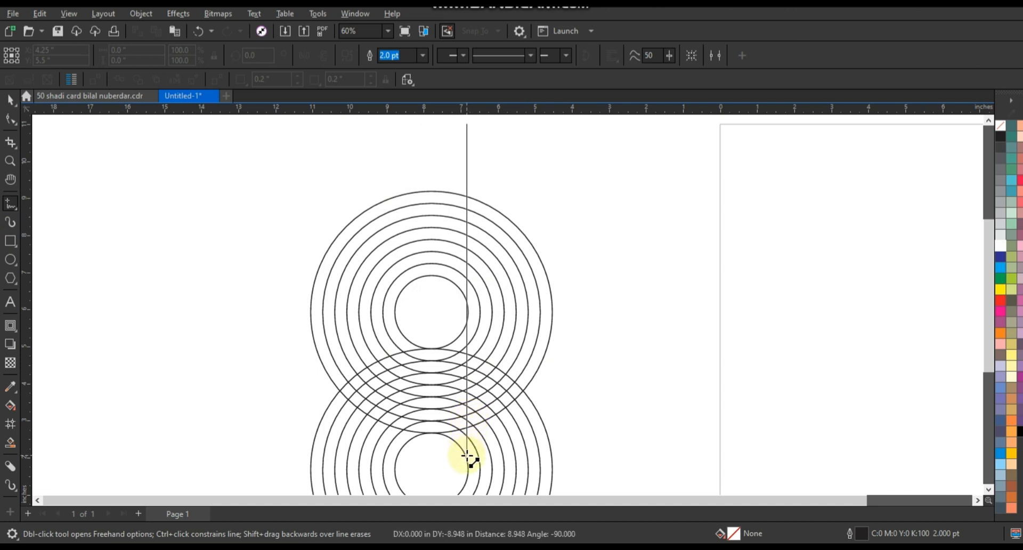
left_click(467, 455)
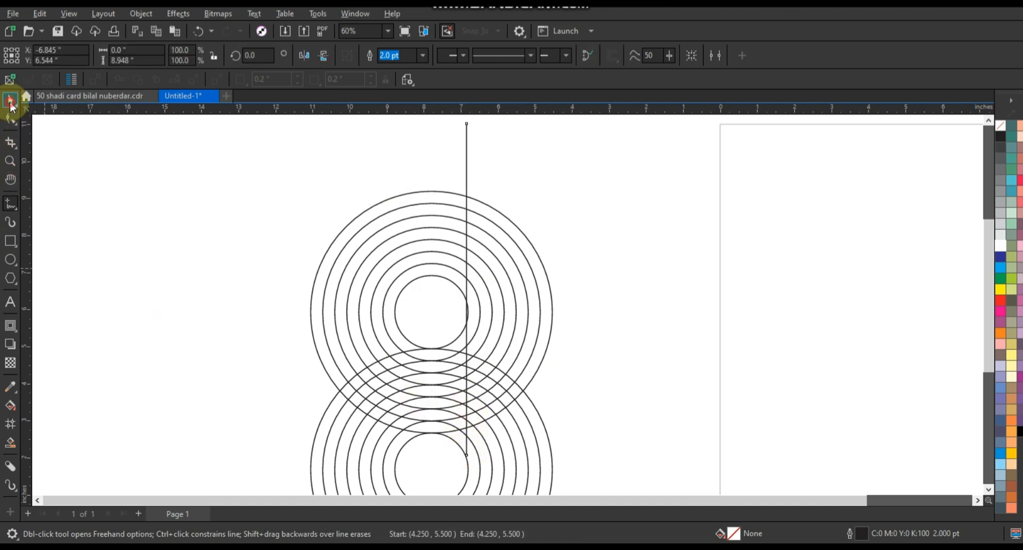
Nudge the vertical line 0.03" right and place a copy of it at the outermost ring's right edge
key("space")
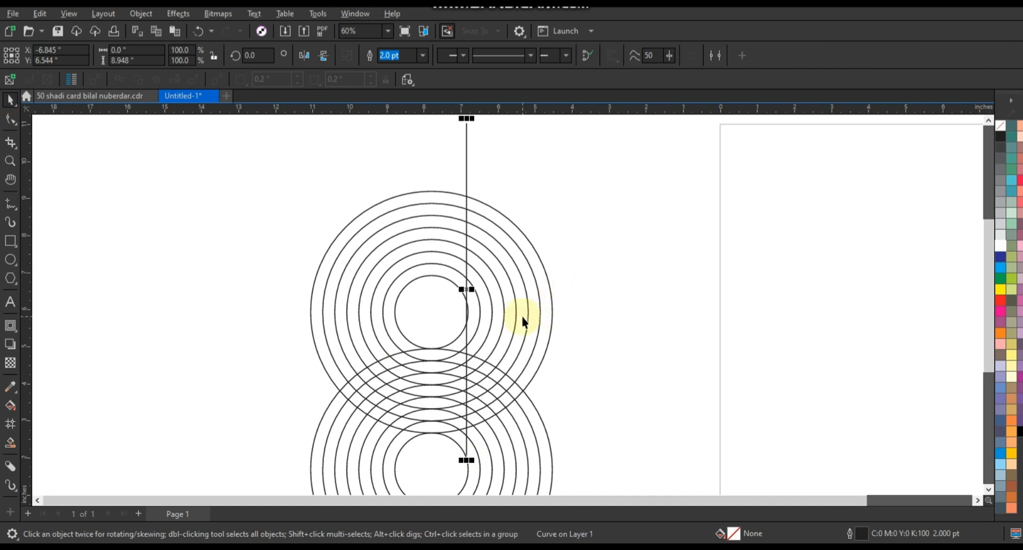
key("Right")
key("Right")
key("Right")
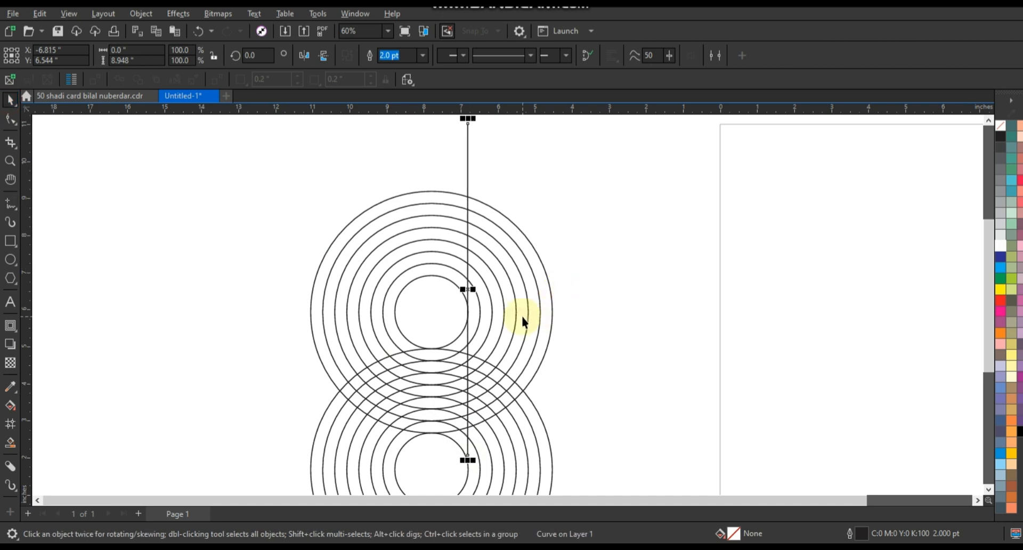
left_click(469, 181)
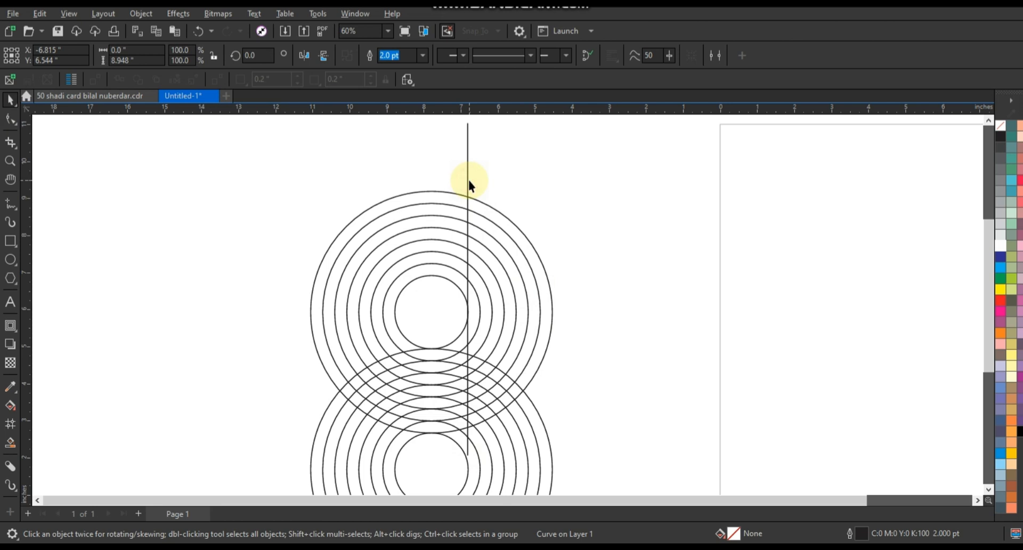
left_click_drag(472, 182, 553, 183)
Blend the two vertical lines into each other
left_click(469, 165, "shift")
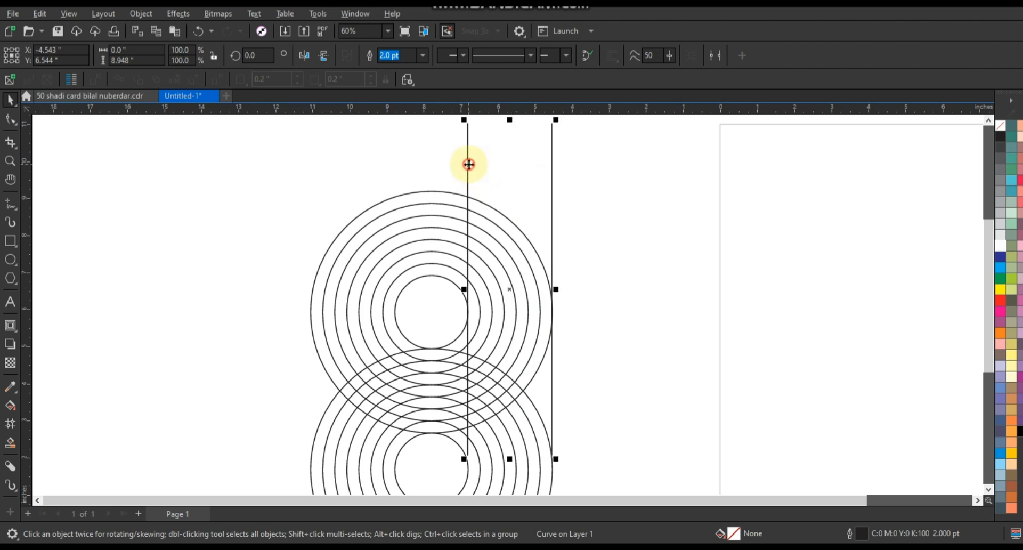
left_click(10, 325)
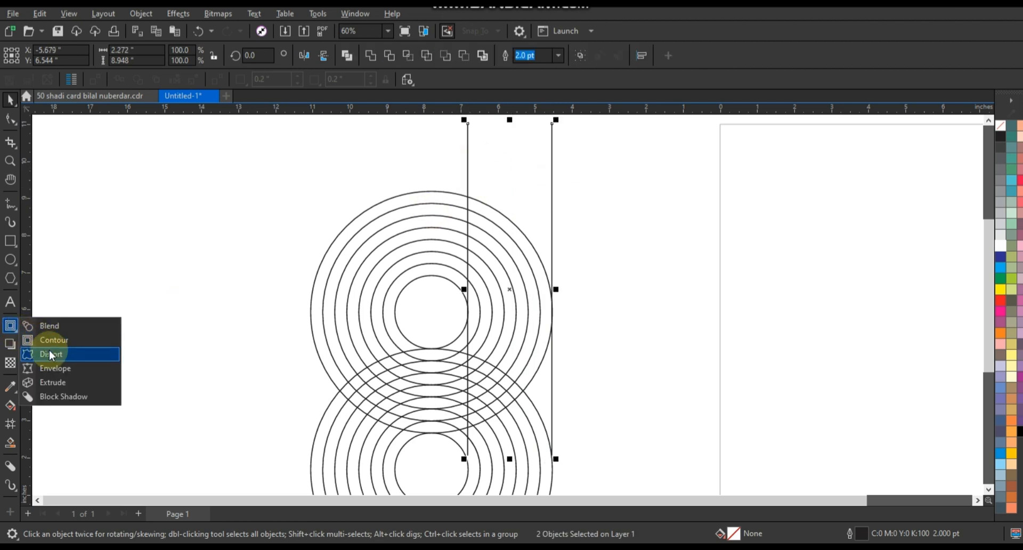
left_click(49, 326)
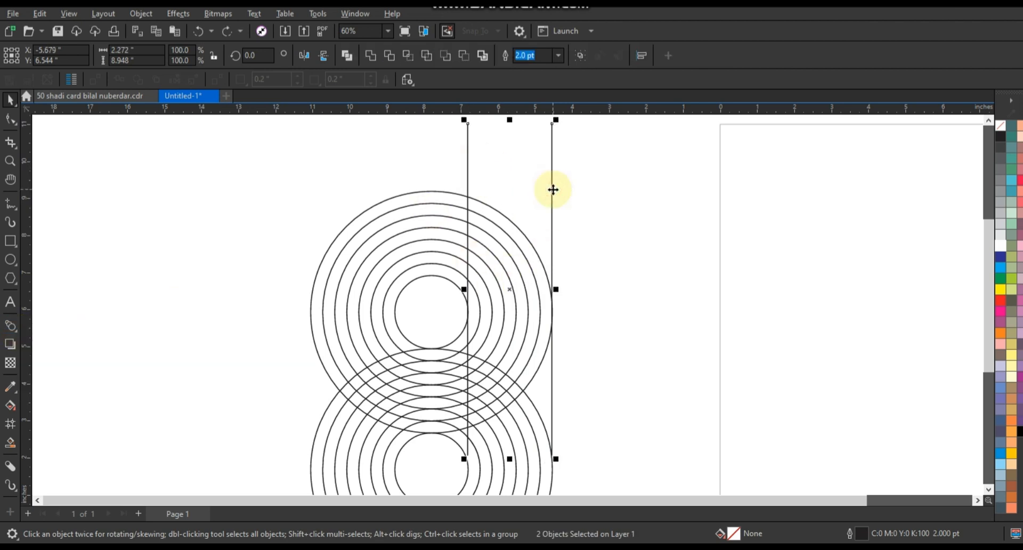
left_click(10, 325)
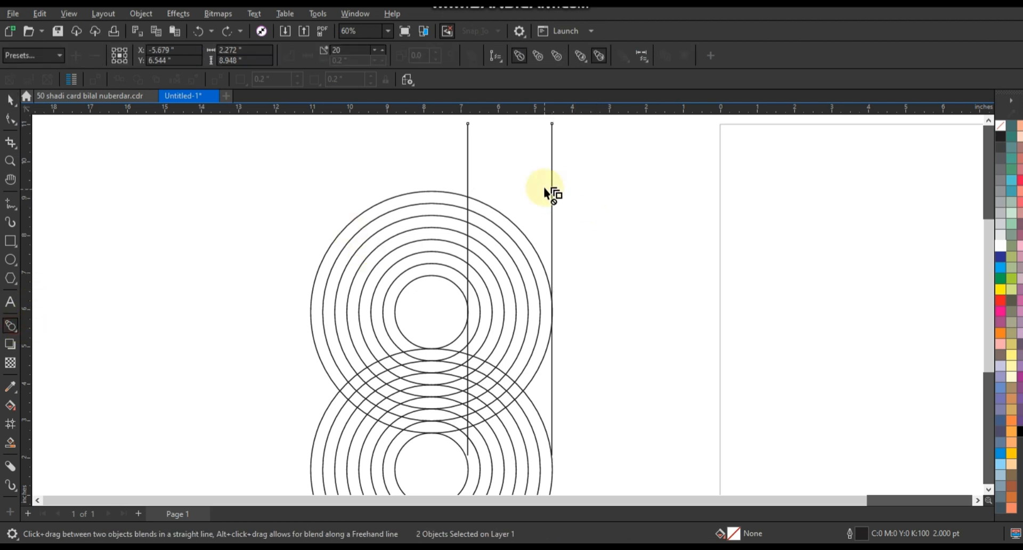
left_click_drag(552, 184, 468, 291)
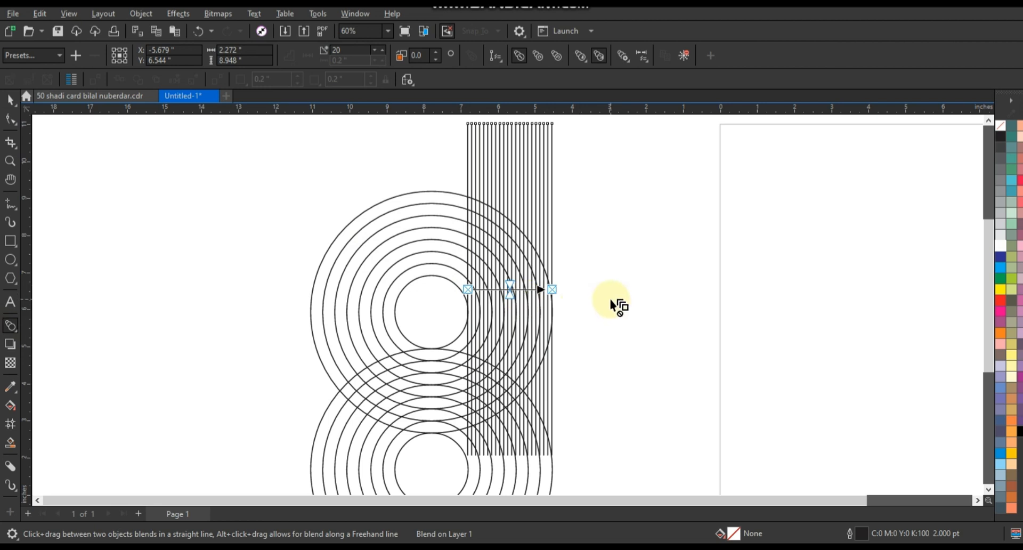
Set the number of blend steps between the vertical lines to 6
left_click(381, 52)
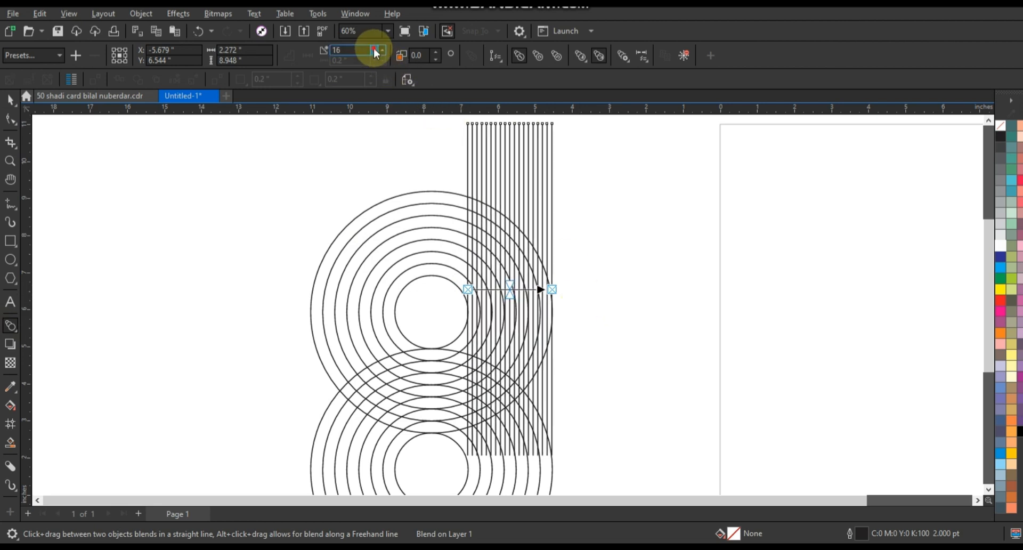
left_click(381, 51)
left_click(380, 52)
left_click(376, 52)
left_click(375, 52)
left_click(376, 52)
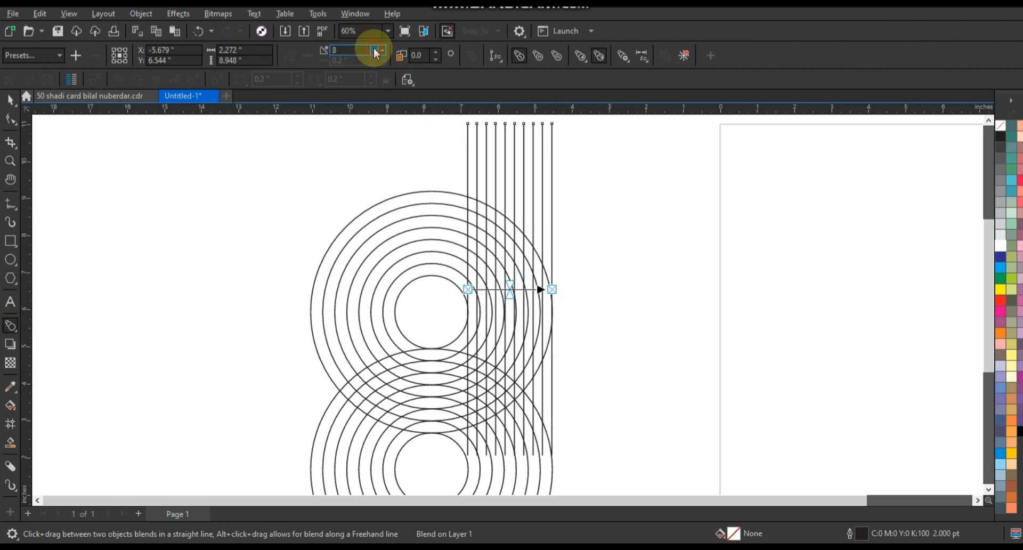
left_click(376, 51)
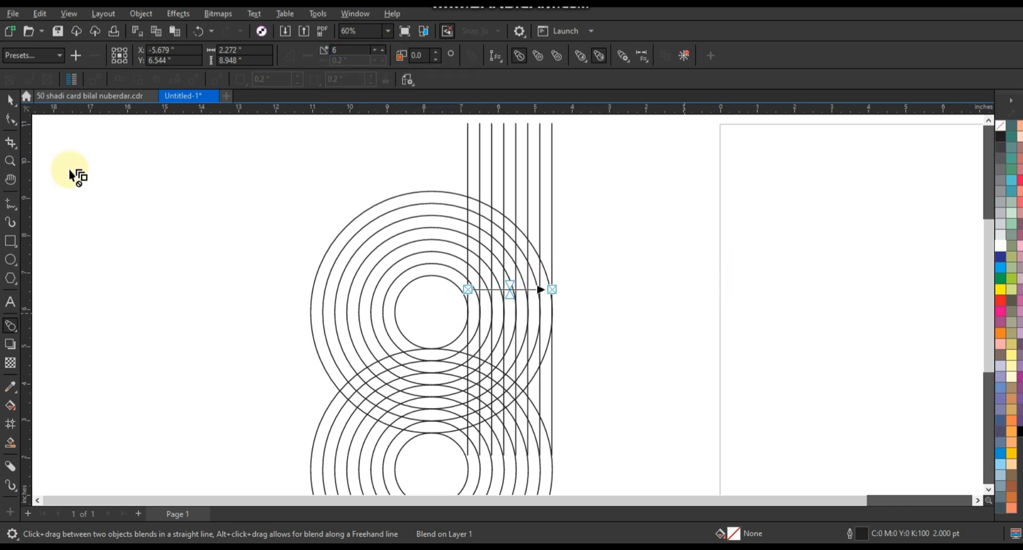
Break the blend apart, ungroup it, and combine the eight vertical lines into a single curve
left_click(10, 99)
left_click(130, 15)
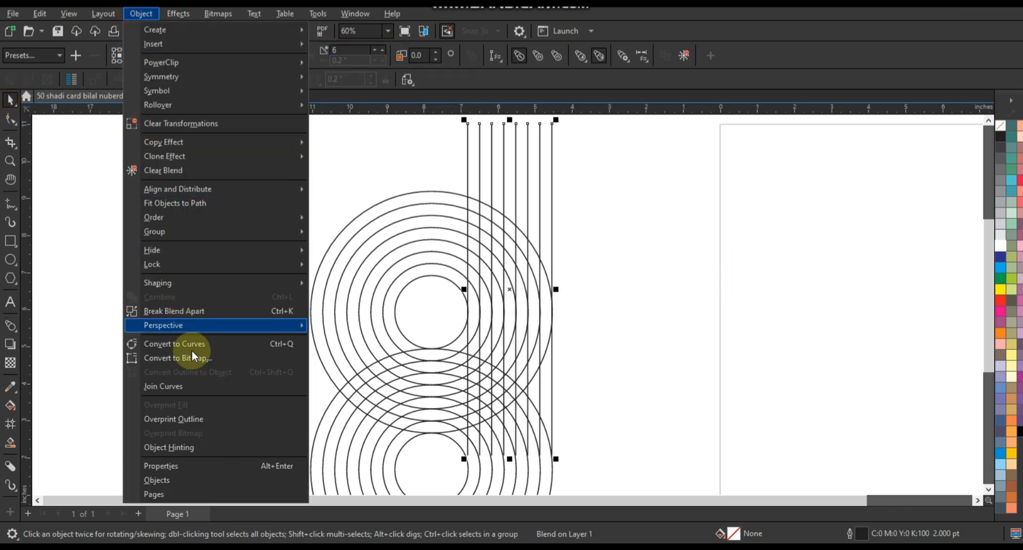
left_click(164, 313)
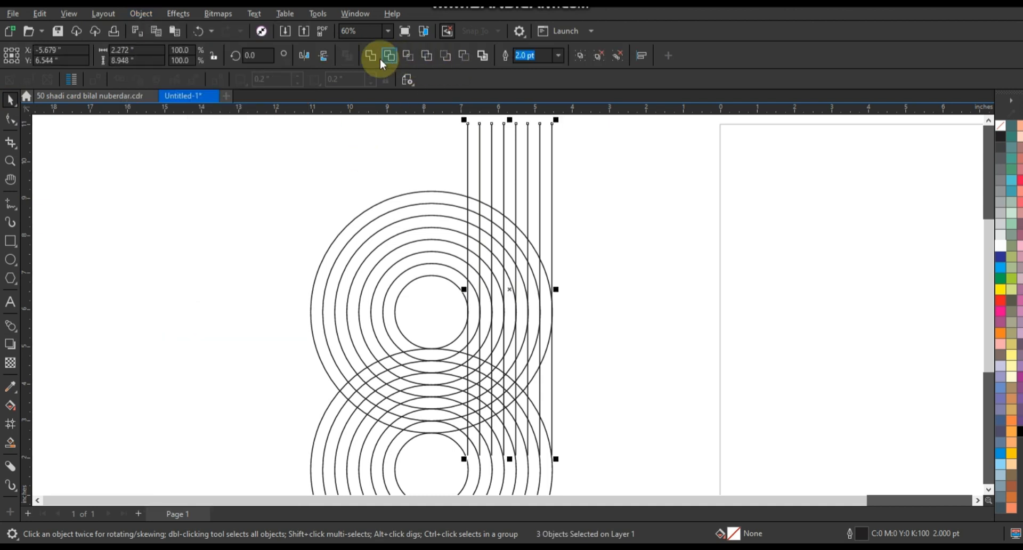
left_click(595, 59)
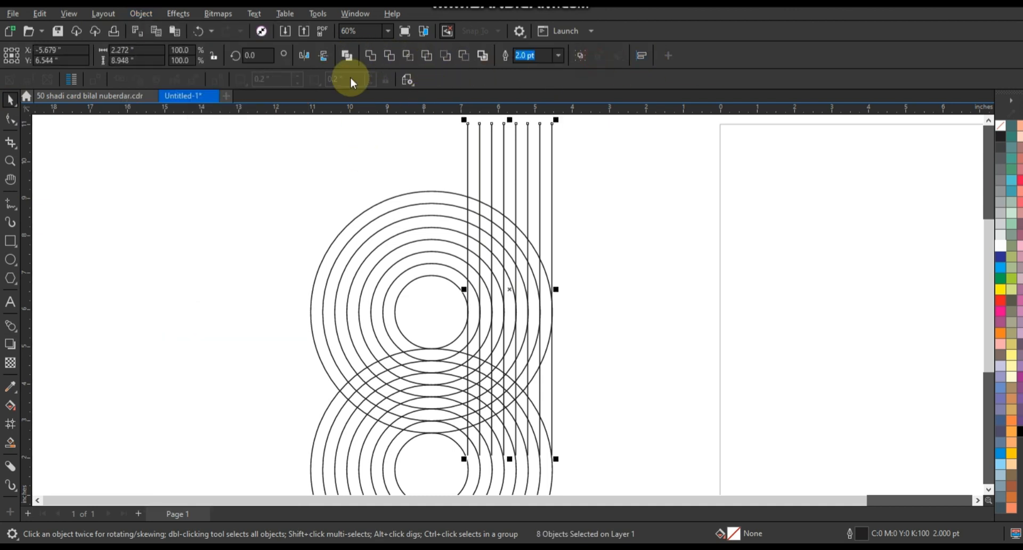
left_click(346, 56)
Stretch the combined vertical lines past both ring sets to a height of about 23.06"
scroll(566, 294, "down", 2)
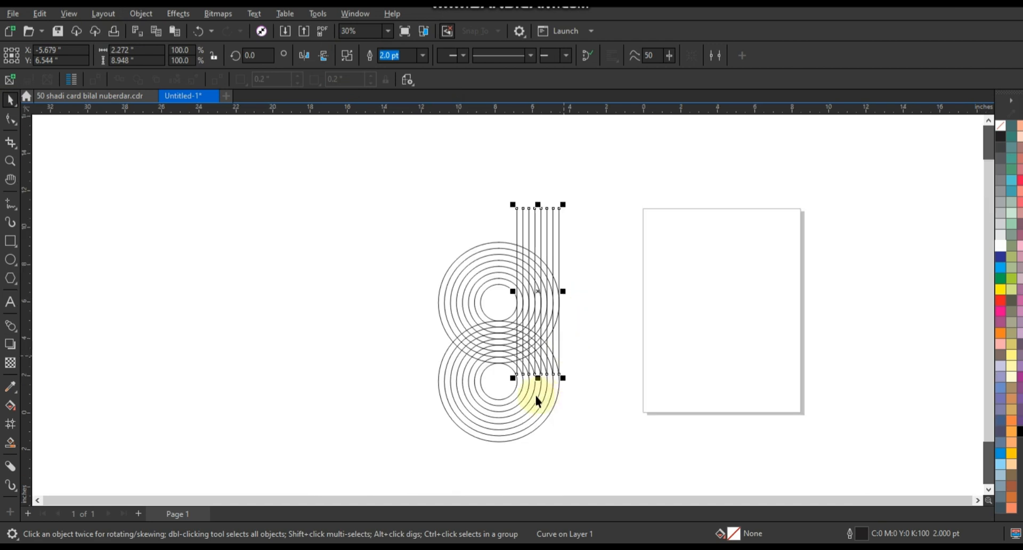
left_click_drag(538, 379, 539, 486)
scroll(586, 359, "down", 2)
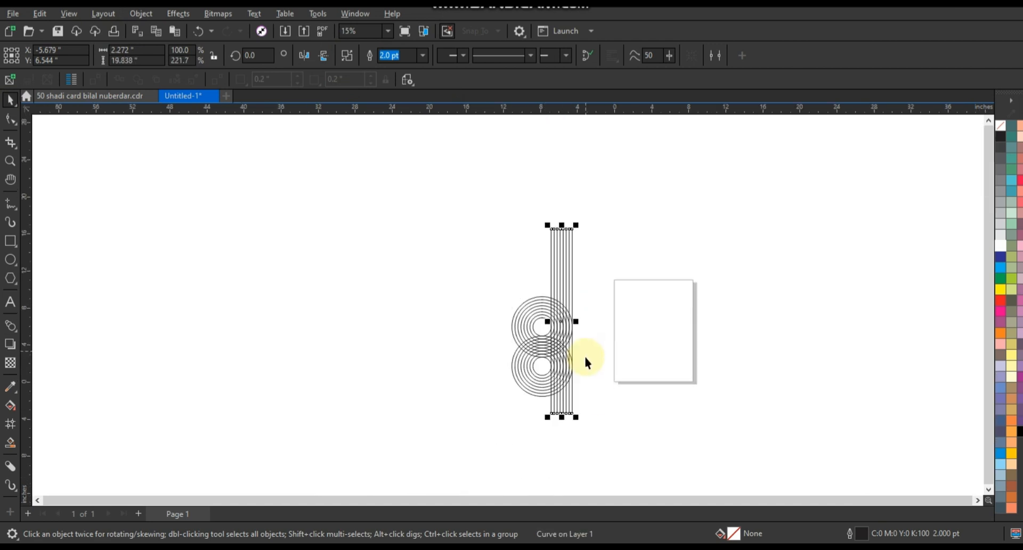
left_click(565, 428)
left_click(559, 416)
left_click_drag(558, 417, 557, 450)
Duplicate the combined vertical lines and align the copy with the left edge of the rings
left_click(599, 233)
left_click_drag(525, 392, 475, 465)
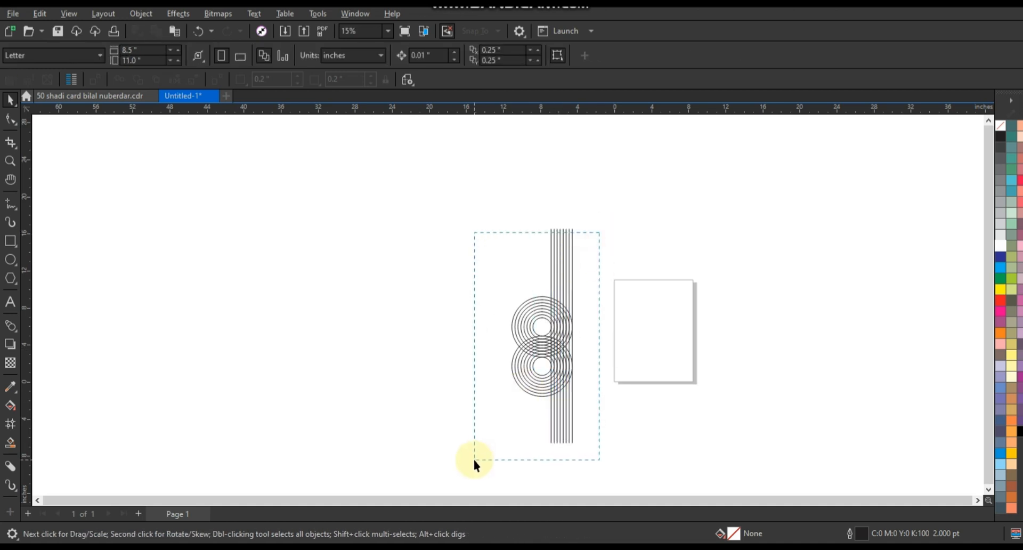
left_click(504, 381)
left_click(10, 161)
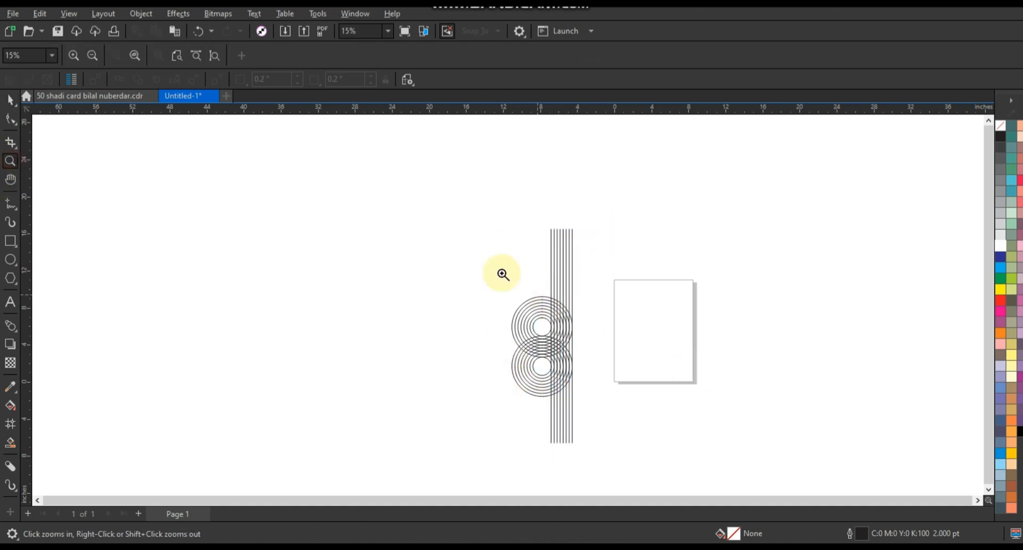
left_click_drag(496, 264, 601, 429)
left_click(11, 100)
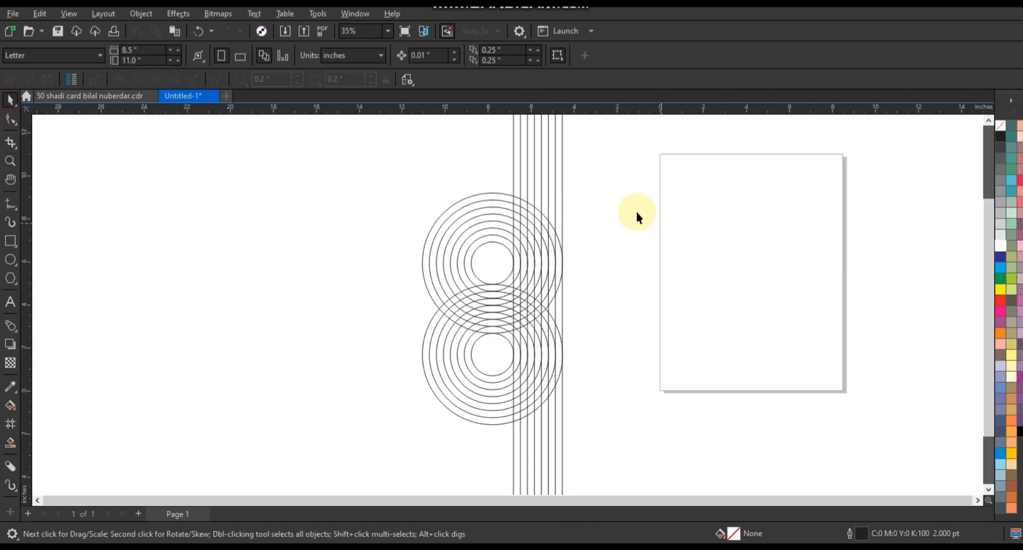
left_click(556, 170)
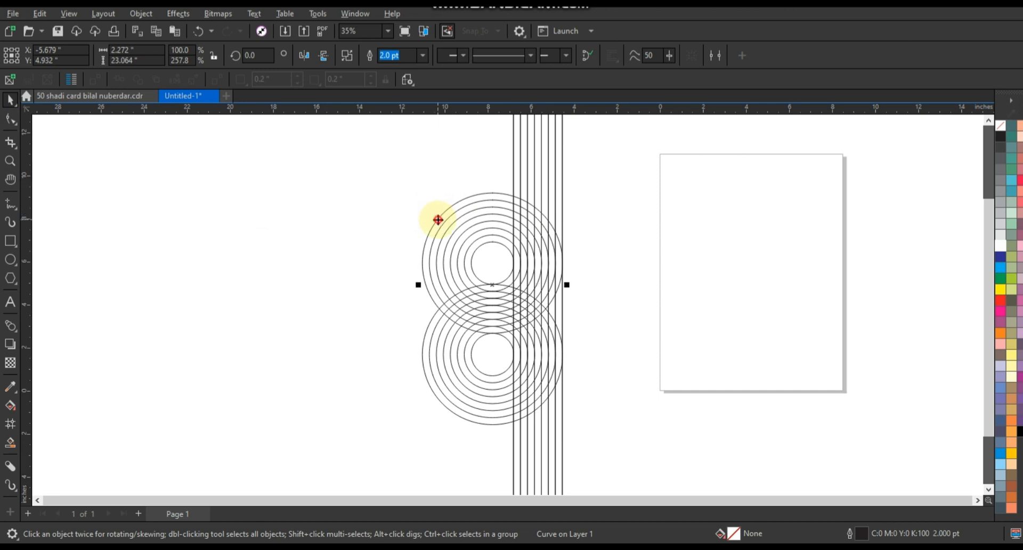
left_click(437, 219, "shift")
key("l")
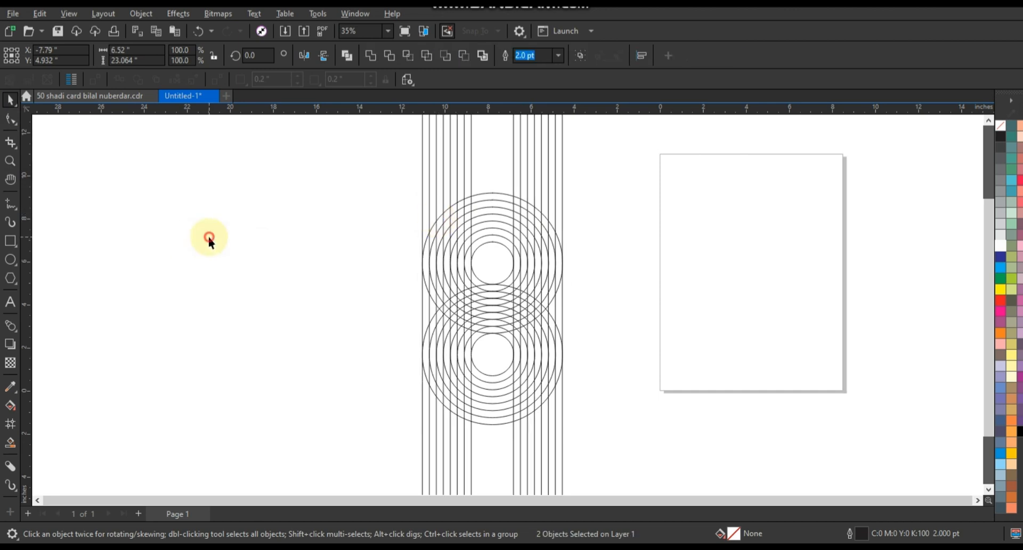
left_click(209, 238)
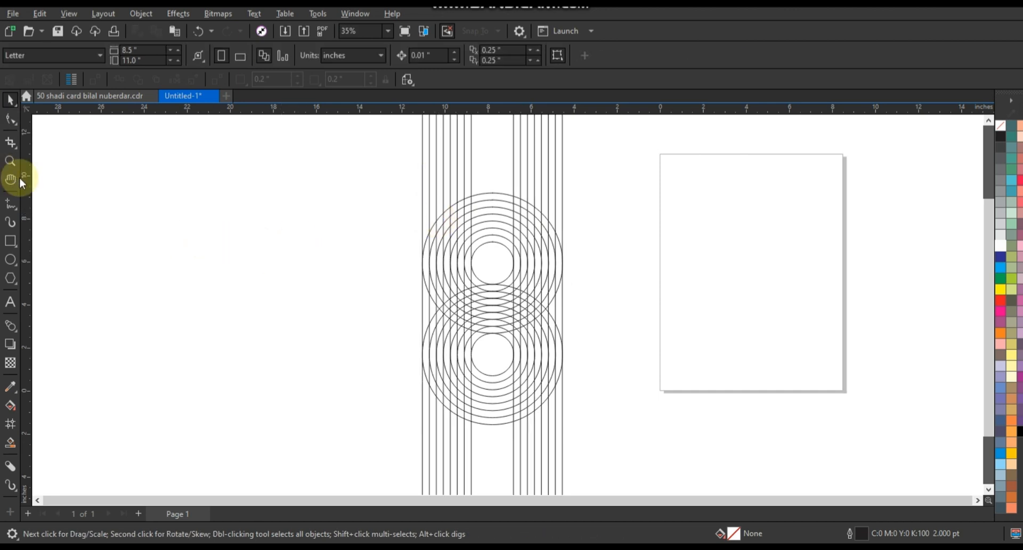
Combine both ring sets and both groups of vertical lines into a single curve
left_click(10, 160)
left_click_drag(354, 160, 664, 435)
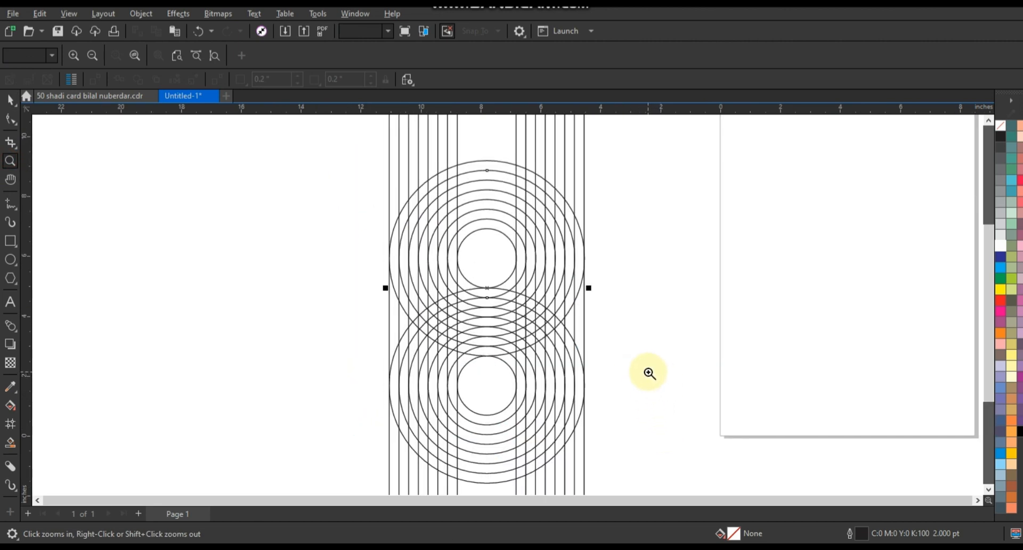
left_click(10, 100)
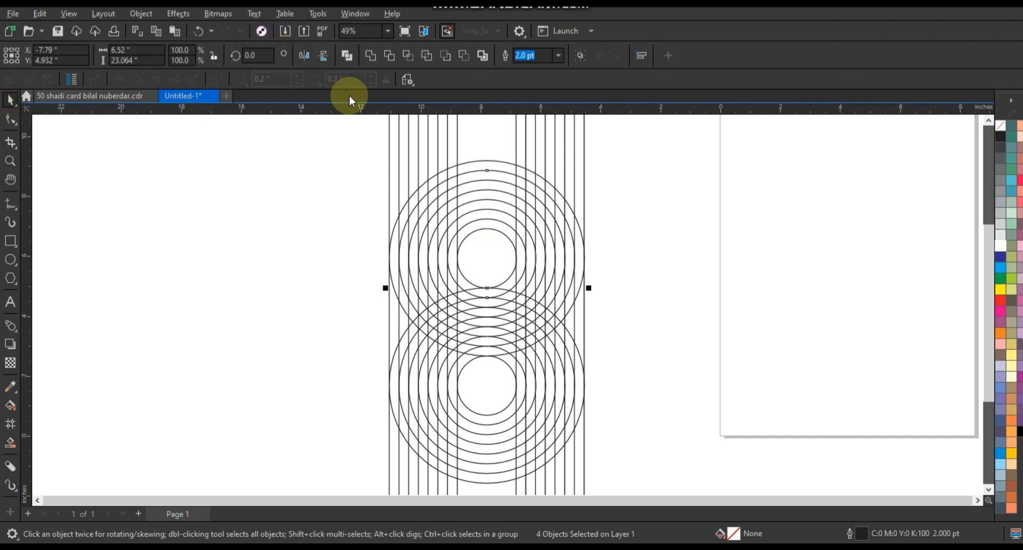
left_click(347, 55)
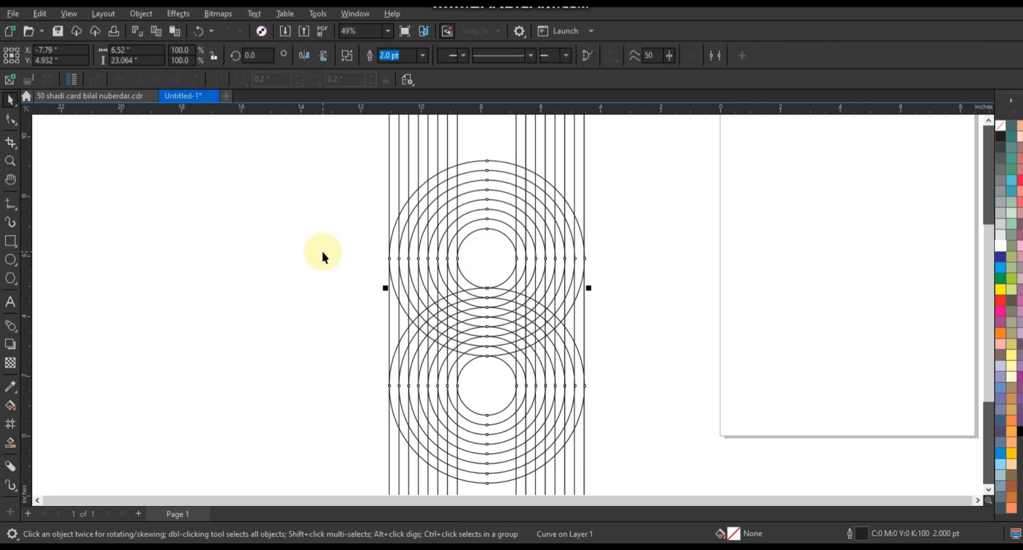
left_click(323, 252)
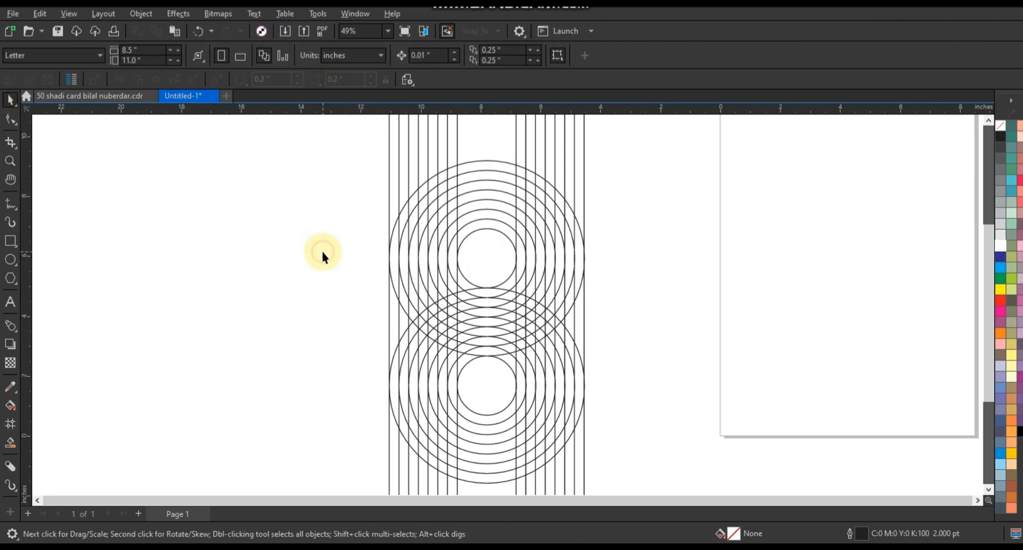
Draw two horizontal lines, about 3.09" across the right verticals above the rings and about 3.39" across the left verticals below them
left_click(989, 120)
left_click(990, 120)
left_click(989, 120)
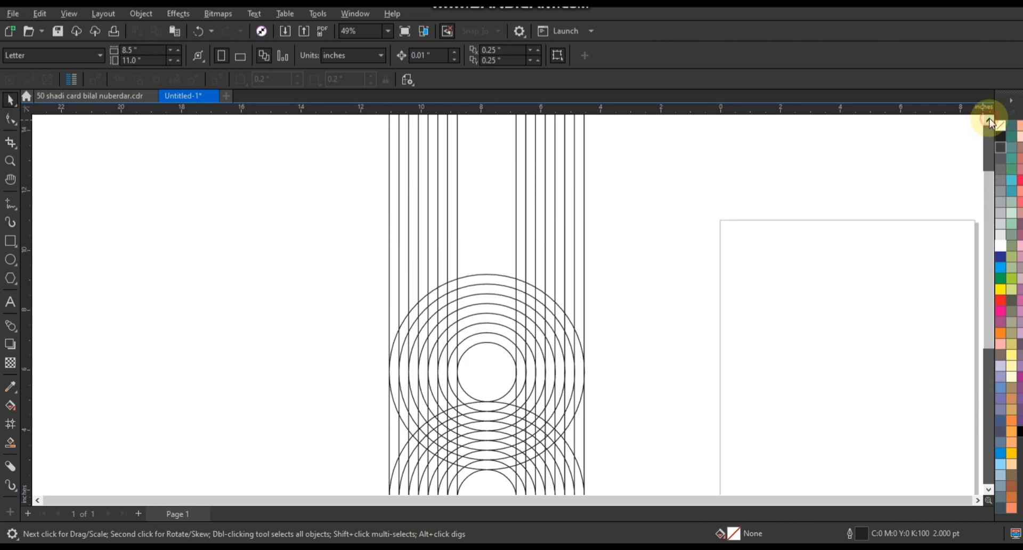
left_click(9, 205)
scroll(453, 245, "down", 1)
left_click(478, 209)
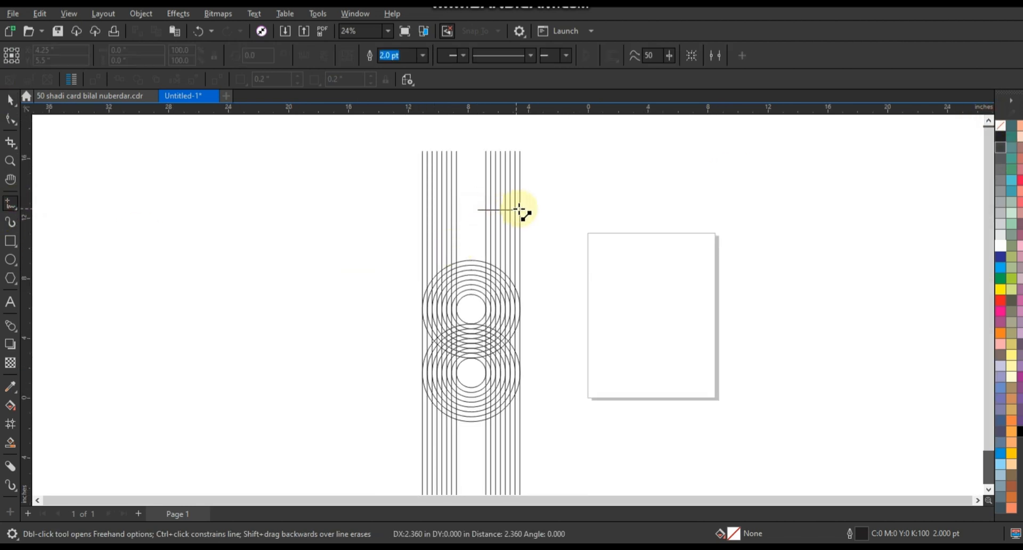
left_click(526, 209)
left_click(414, 473)
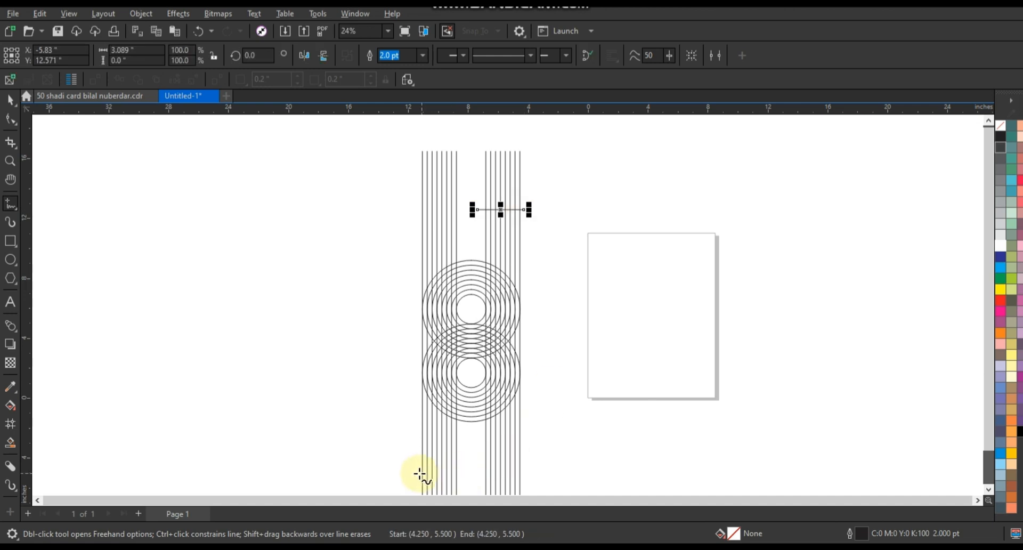
left_click(464, 472)
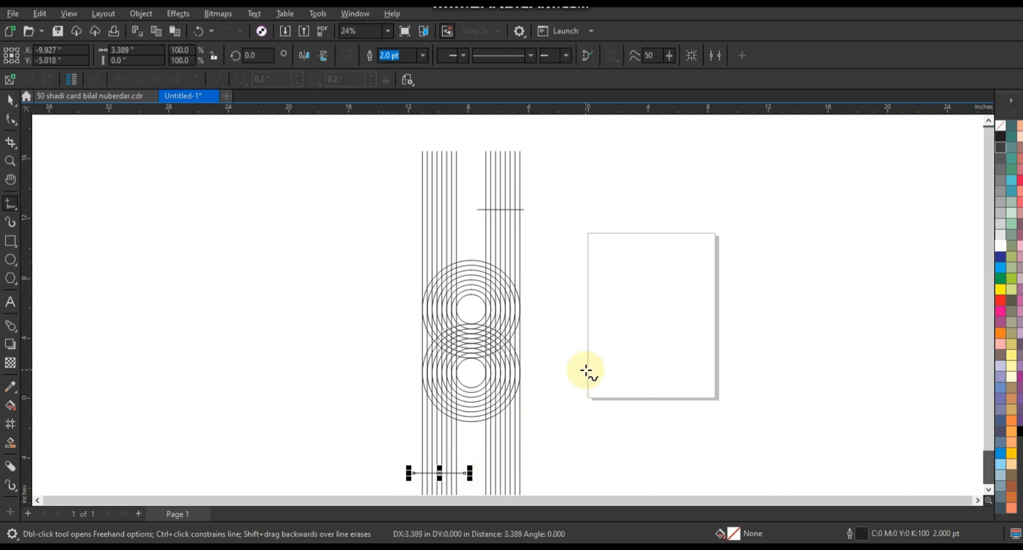
key("Escape")
Smart-fill the outermost right vertical strip in blue from the upper horizontal line down to the lower ring set
left_click(10, 161)
left_click_drag(404, 185, 588, 436)
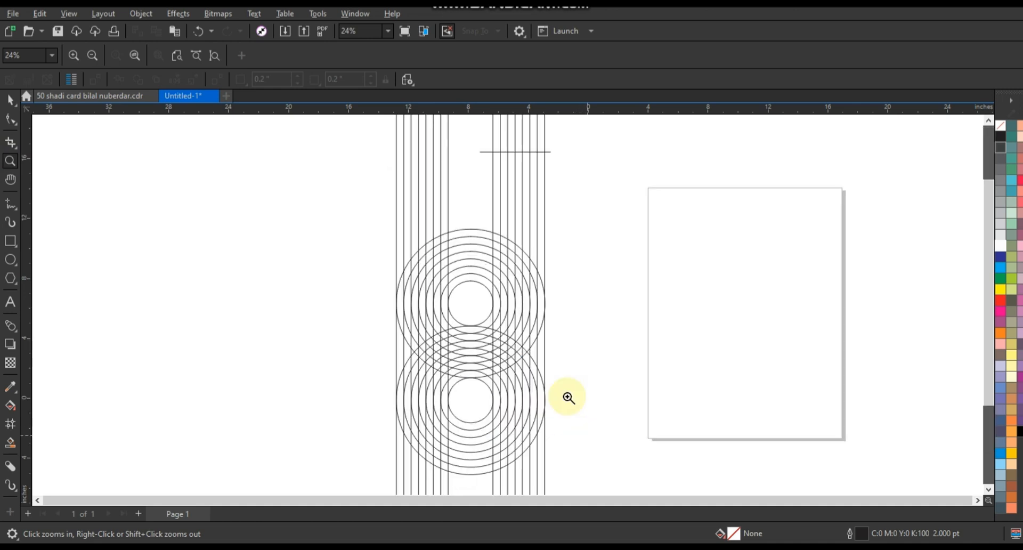
left_click(10, 443)
left_click(543, 214)
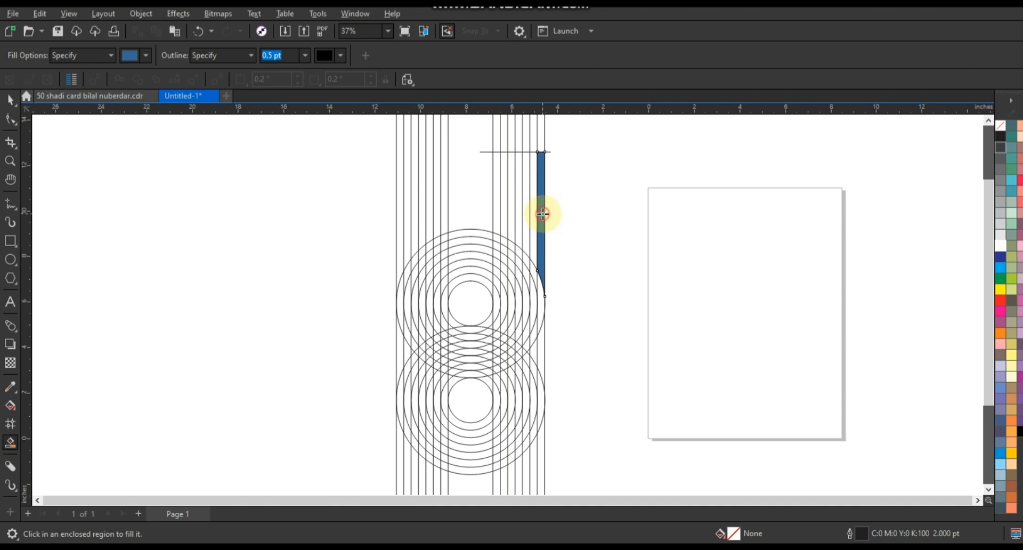
left_click(539, 298)
left_click(541, 343)
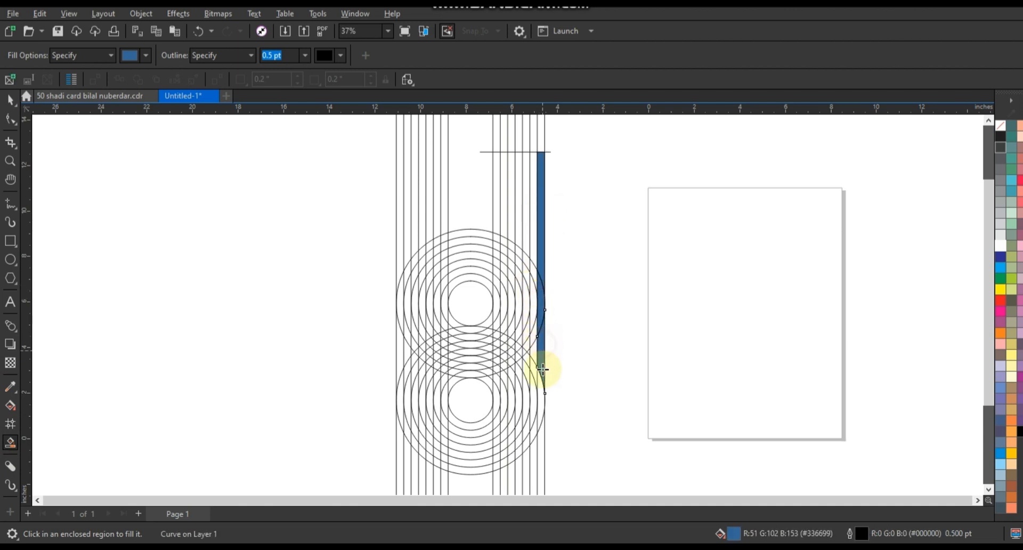
left_click(540, 399)
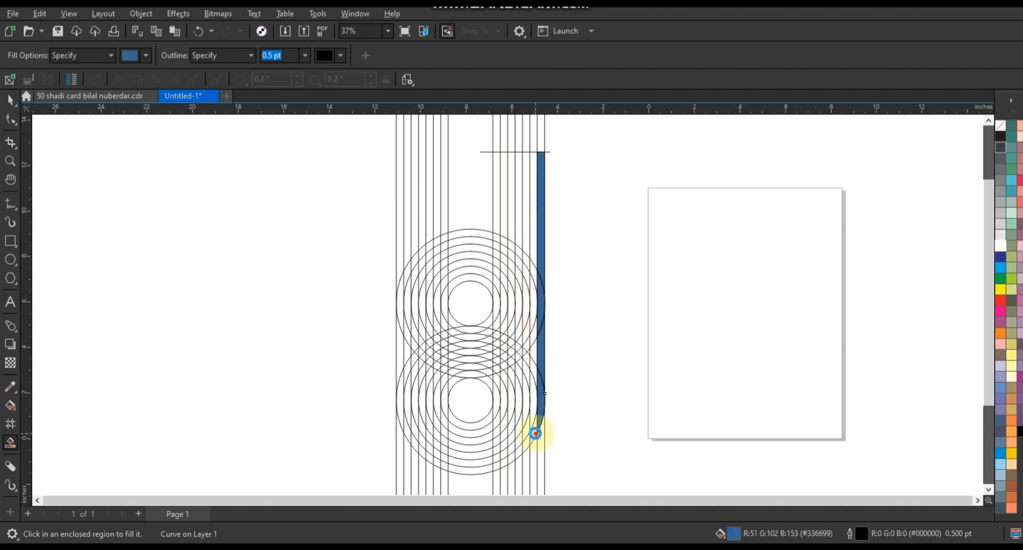
Continue the blue fill along the lower ring set's outermost band, around its bottom and up the left side
left_click(486, 469)
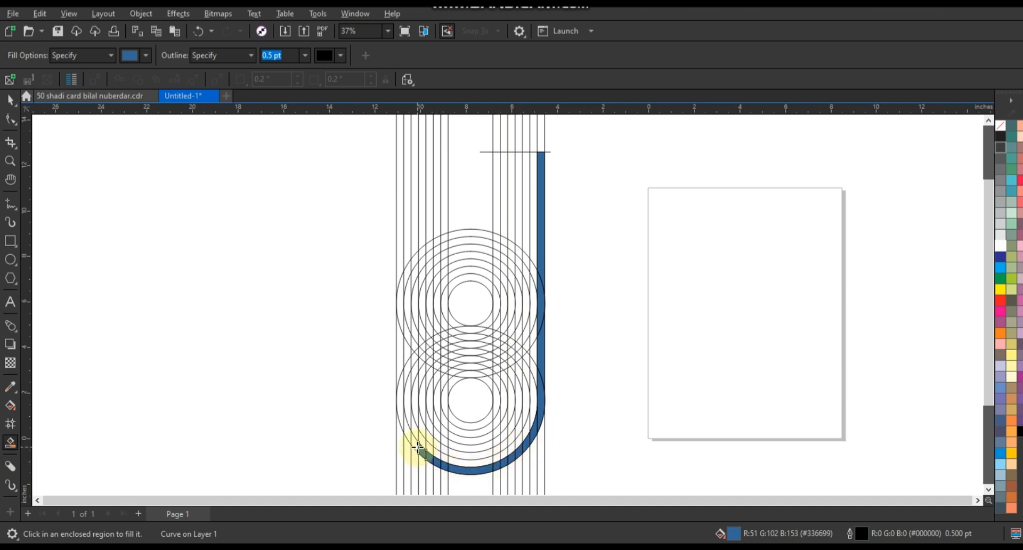
left_click(401, 416)
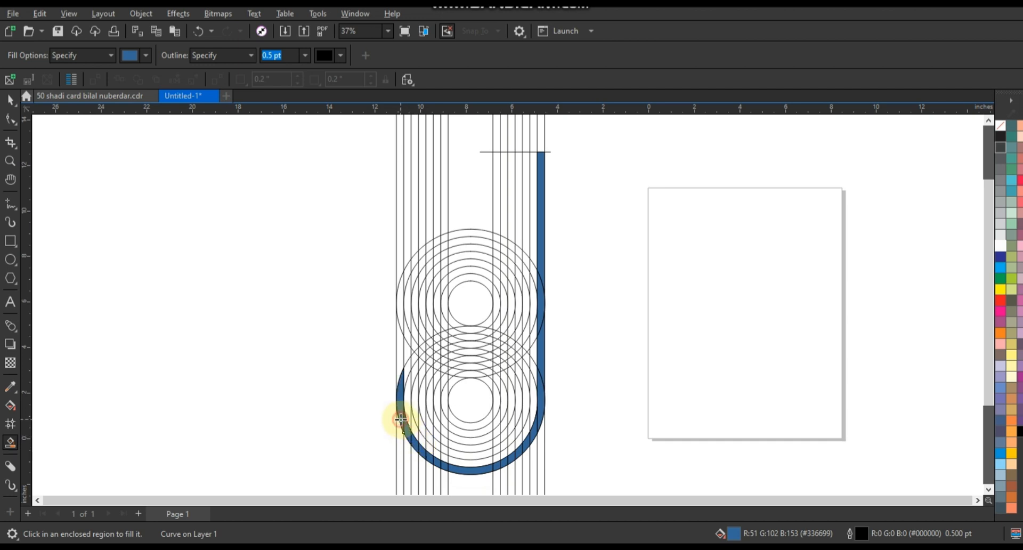
left_click(405, 377)
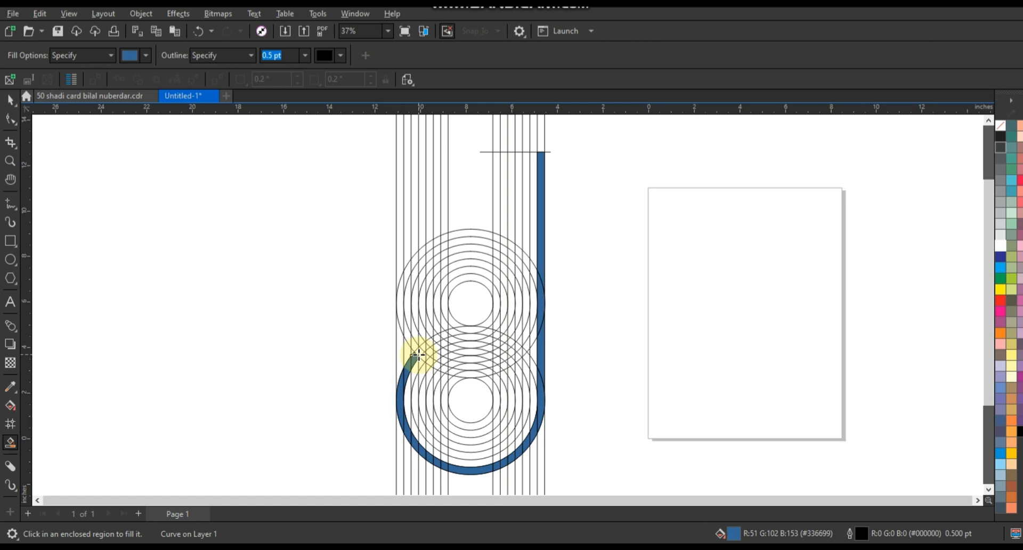
Fill the small segments of the lower set's outer band in blue where it enters the upper rings on the left
scroll(418, 354, "up", 5)
scroll(443, 286, "down", 3)
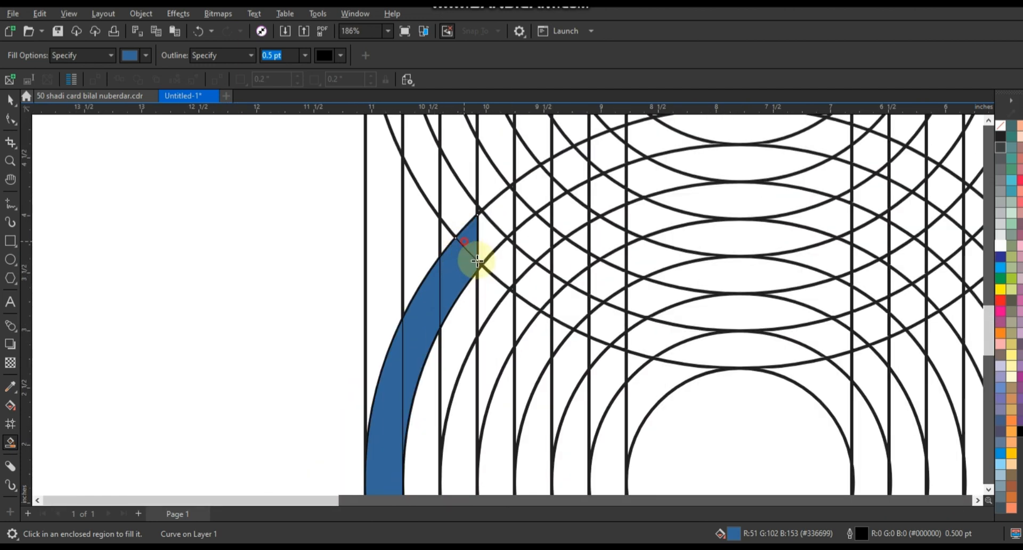
left_click(500, 212)
left_click(524, 200)
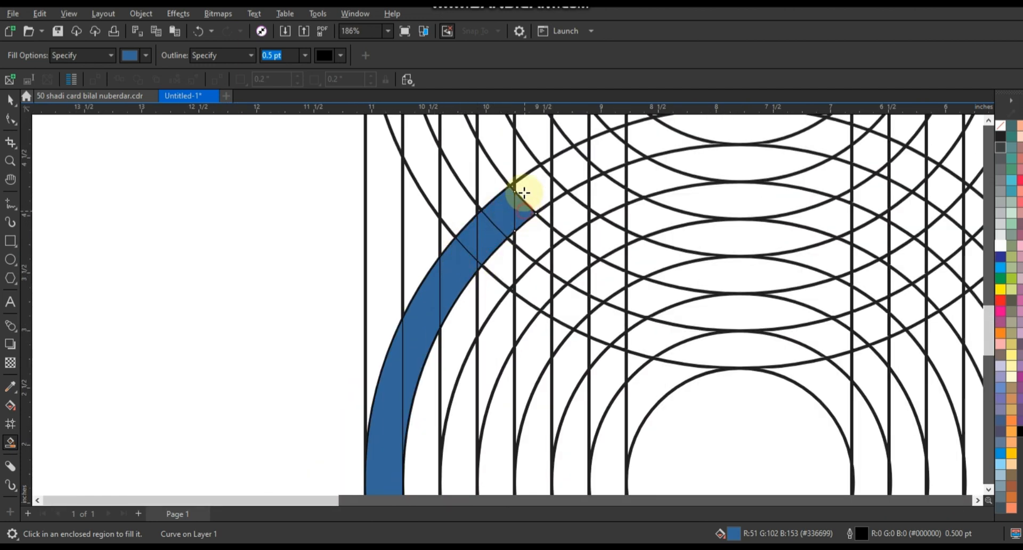
left_click(539, 194)
left_click(555, 193)
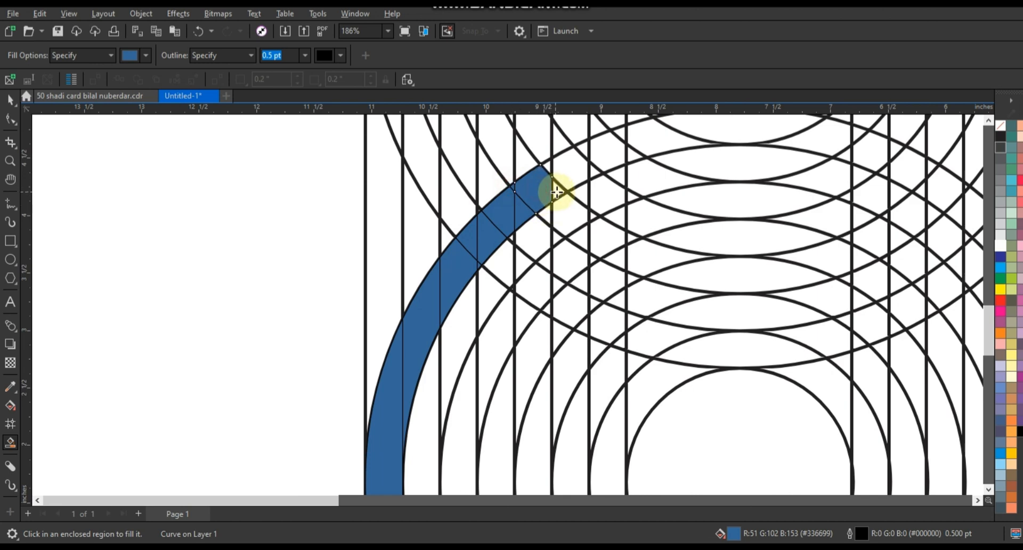
Extend the blue outer band over the top of the lower ring set to just below the upper set's central circle
scroll(538, 320, "down", 2)
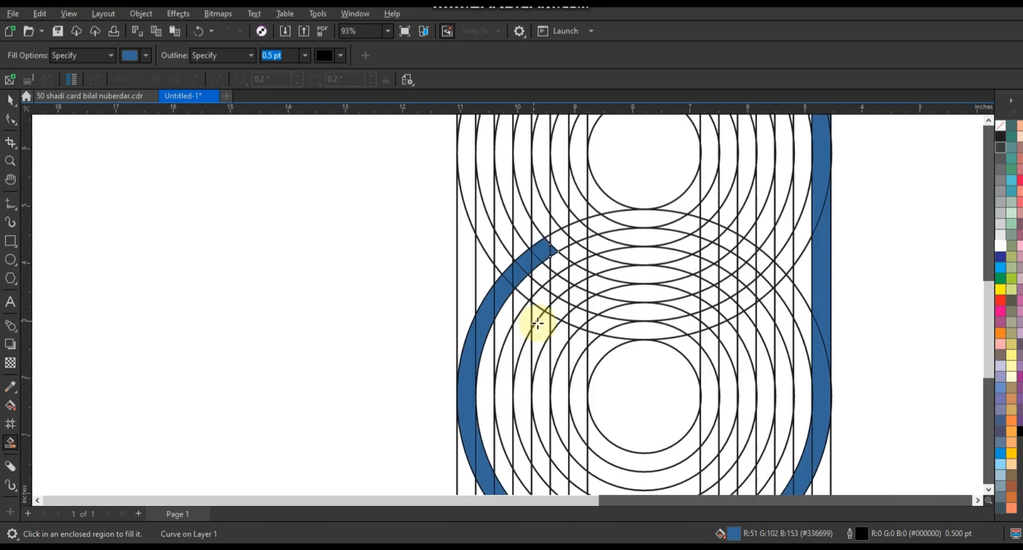
left_click(989, 121)
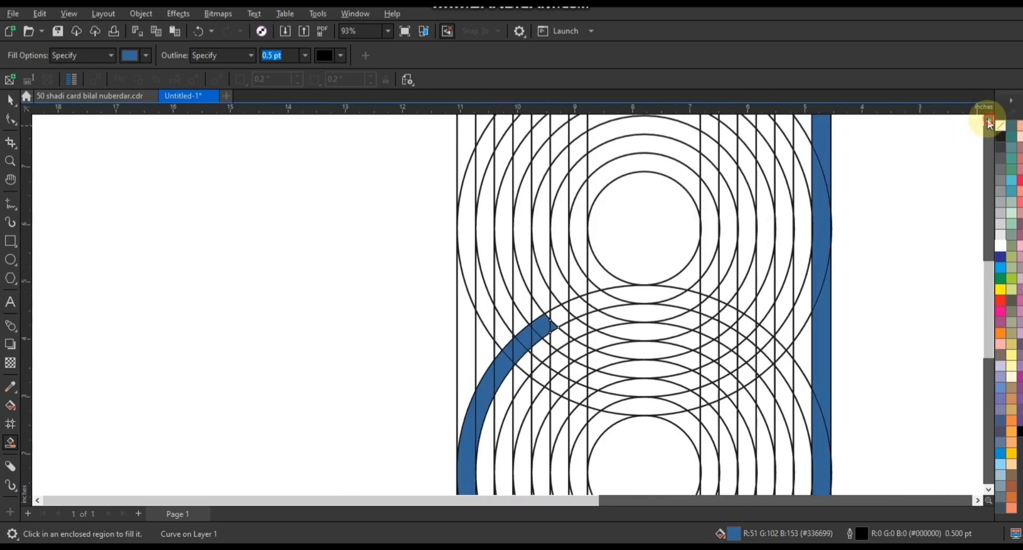
left_click(562, 315)
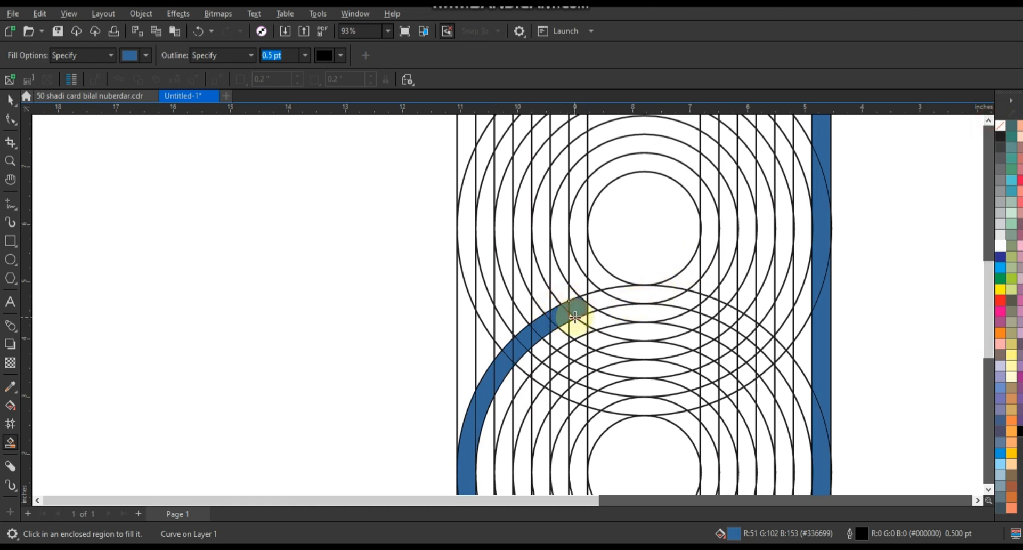
left_click(582, 315)
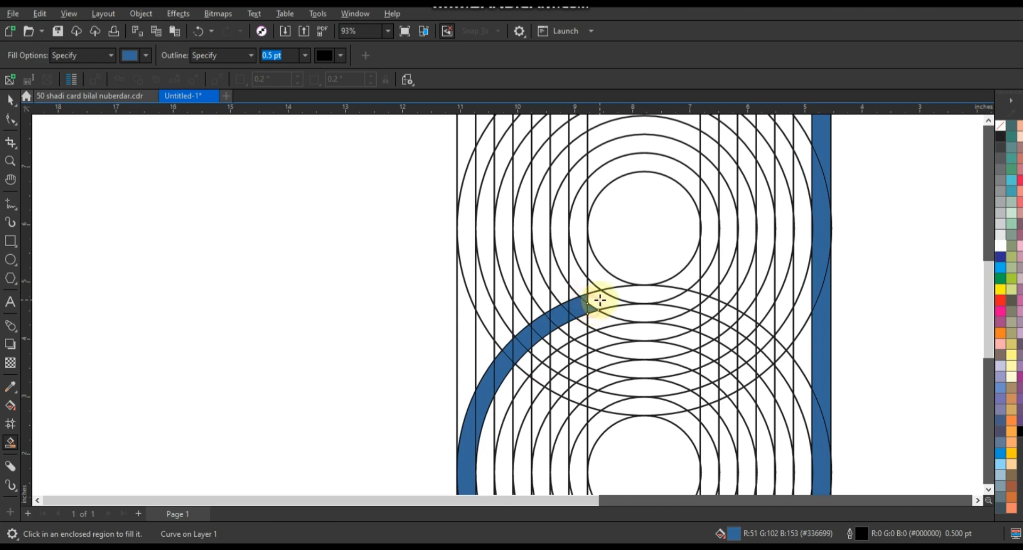
left_click(604, 297)
left_click(614, 291)
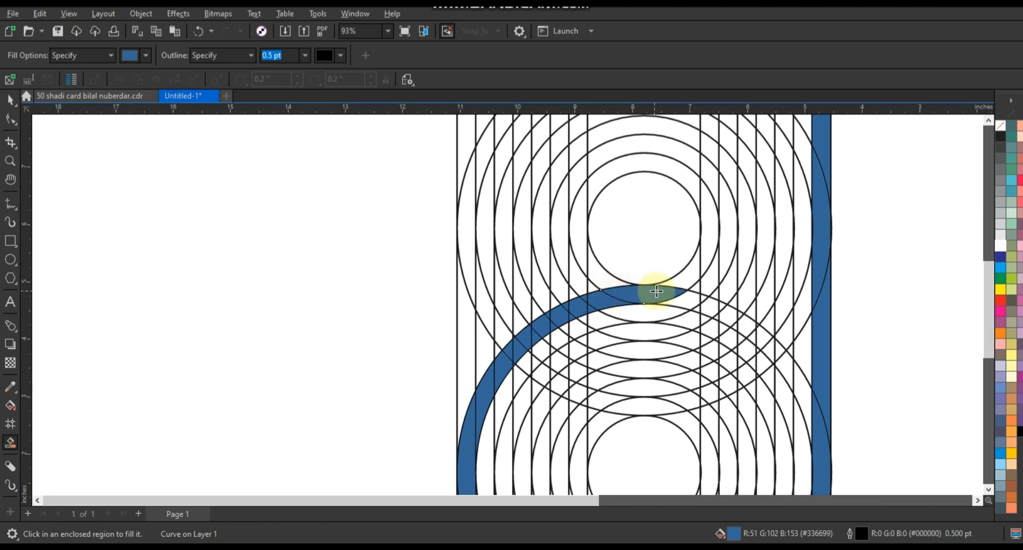
Fill the upper set's innermost ring band in blue counterclockwise from its bottom, ending with the left vertical strip down to the lower band
left_click(685, 285)
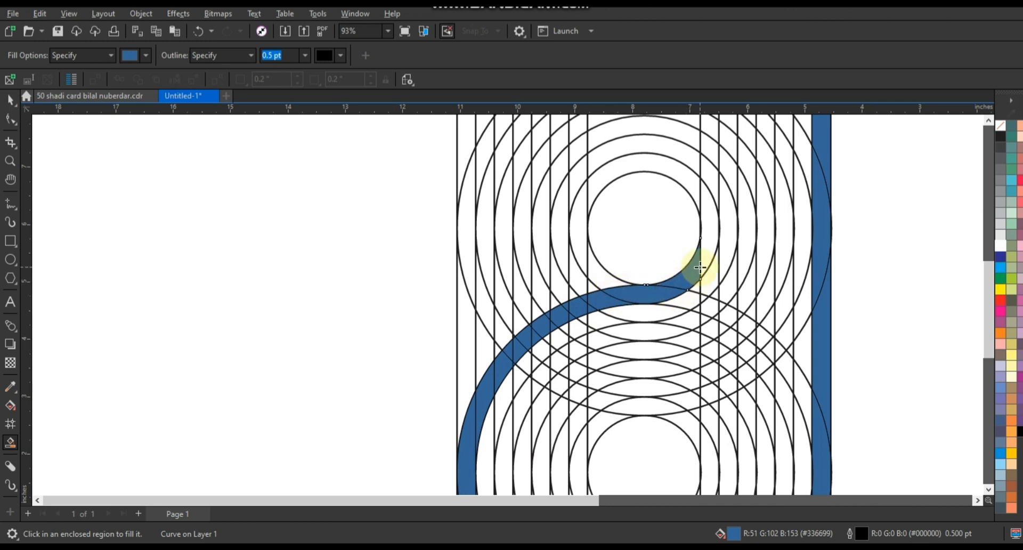
left_click(704, 248)
left_click(693, 192)
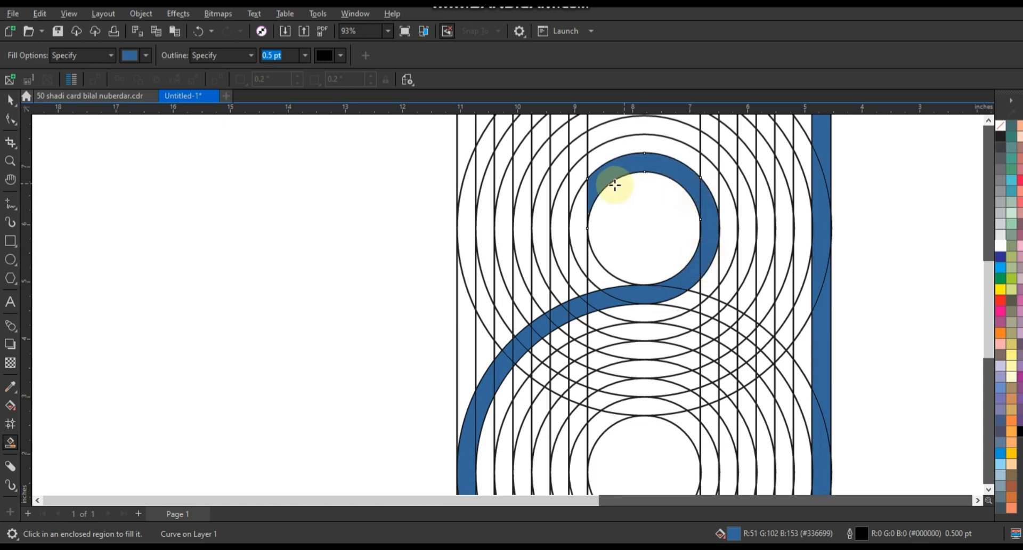
left_click(580, 213)
left_click(573, 261)
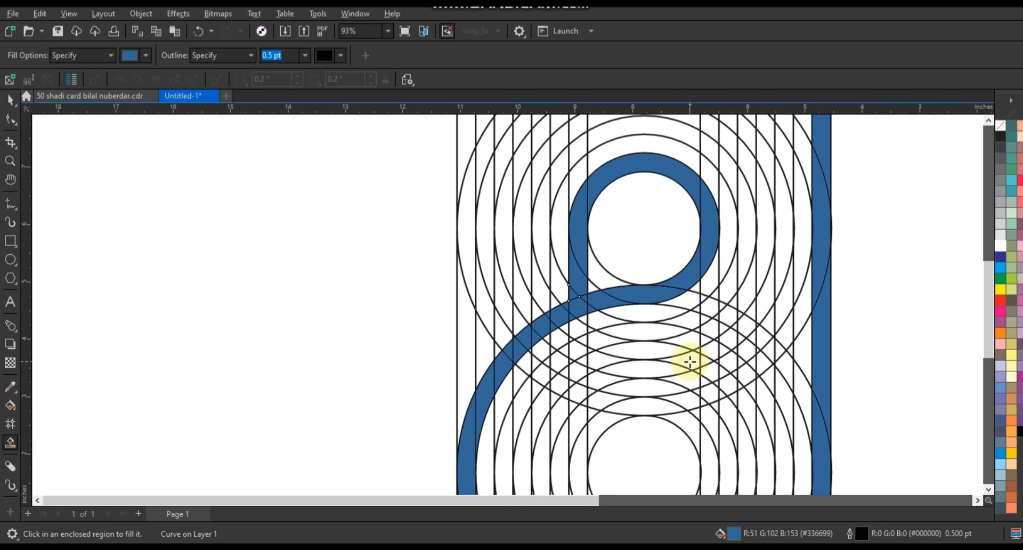
scroll(402, 374, "down", 3)
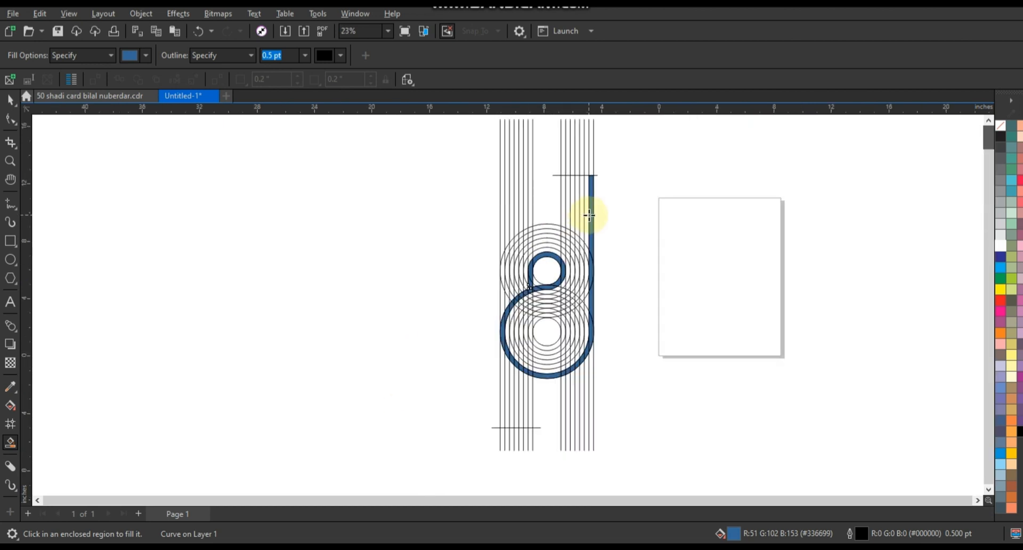
left_click(10, 160)
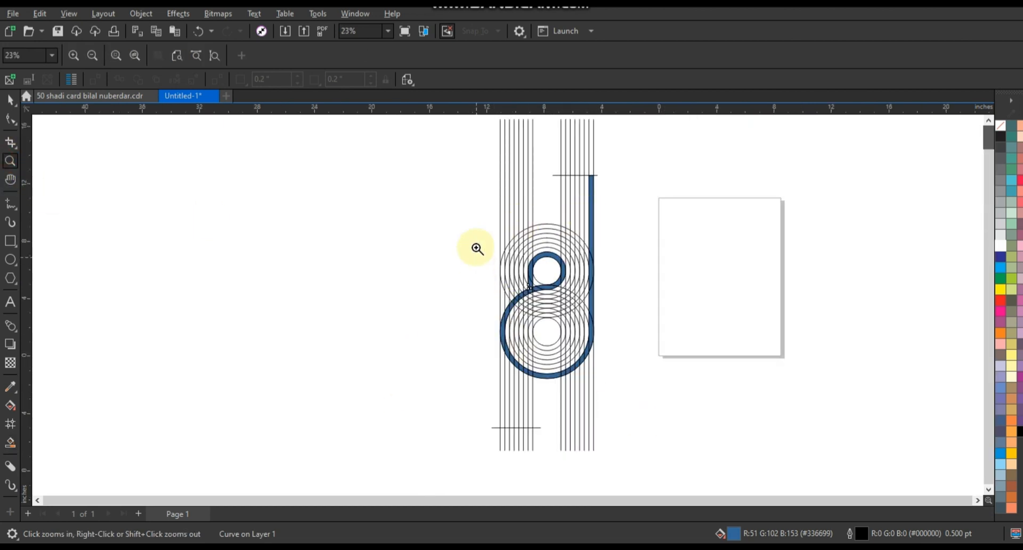
left_click_drag(476, 246, 648, 453)
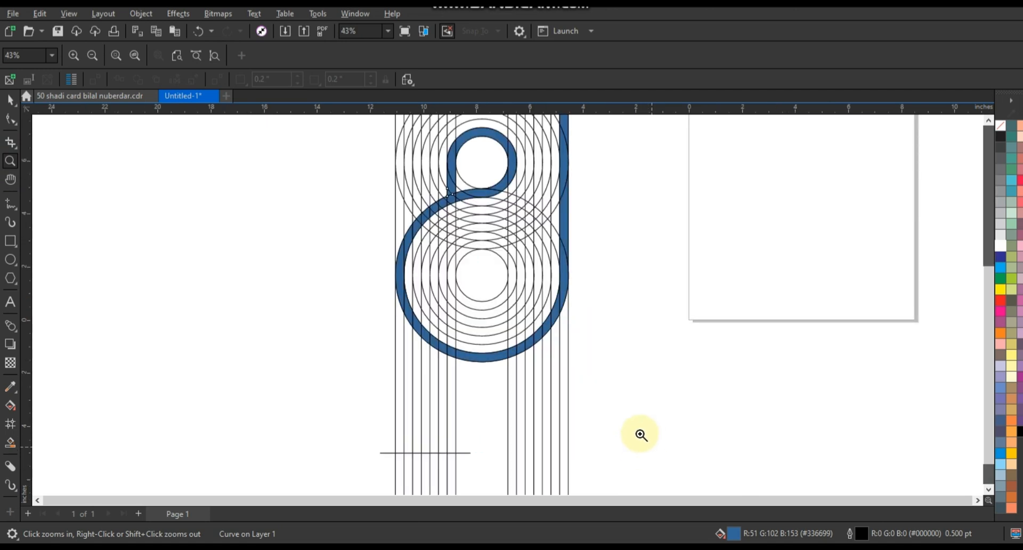
Smart-fill the leftmost vertical strip in blue from the lower horizontal line up alongside both ring sets, starting the upper set's outermost band
left_click(10, 443)
left_click(399, 439)
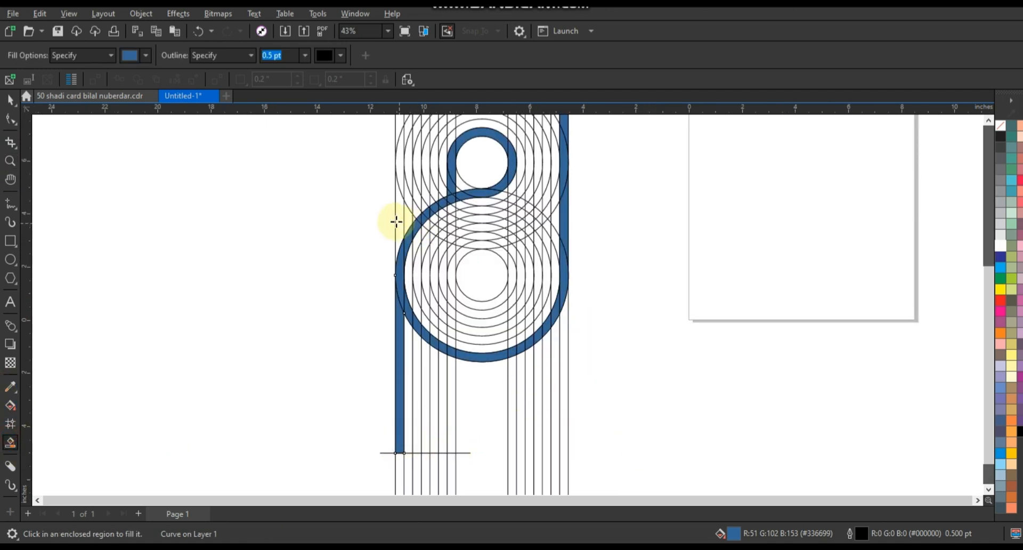
left_click(400, 178)
left_click(403, 130)
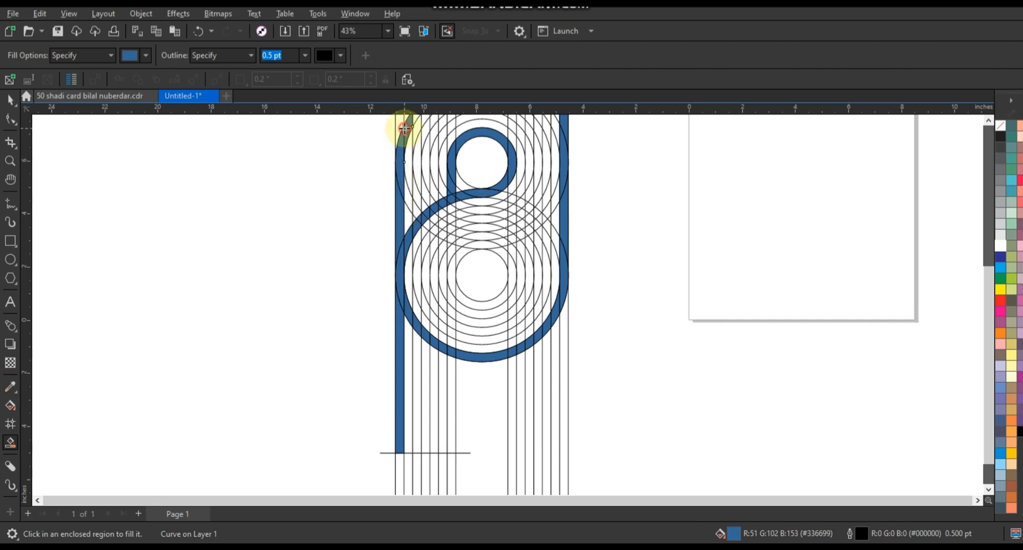
Continue the blue fill along the upper ring set's outermost band, up its left side toward the top
scroll(405, 128, "up", 5)
scroll(469, 258, "down", 2)
left_click(512, 200)
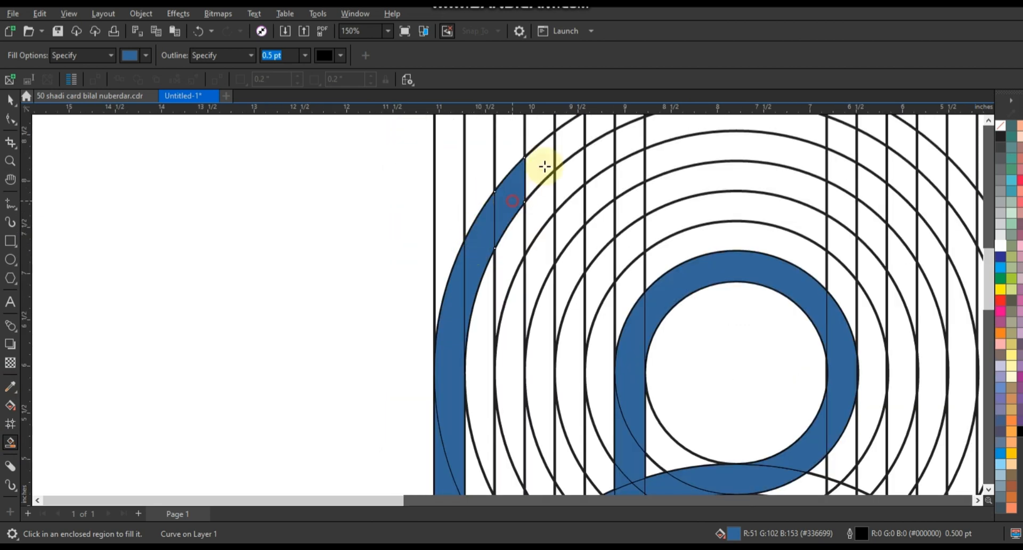
left_click(541, 167)
left_click(567, 147)
scroll(557, 174, "down", 1)
left_click(578, 151)
left_click(594, 142)
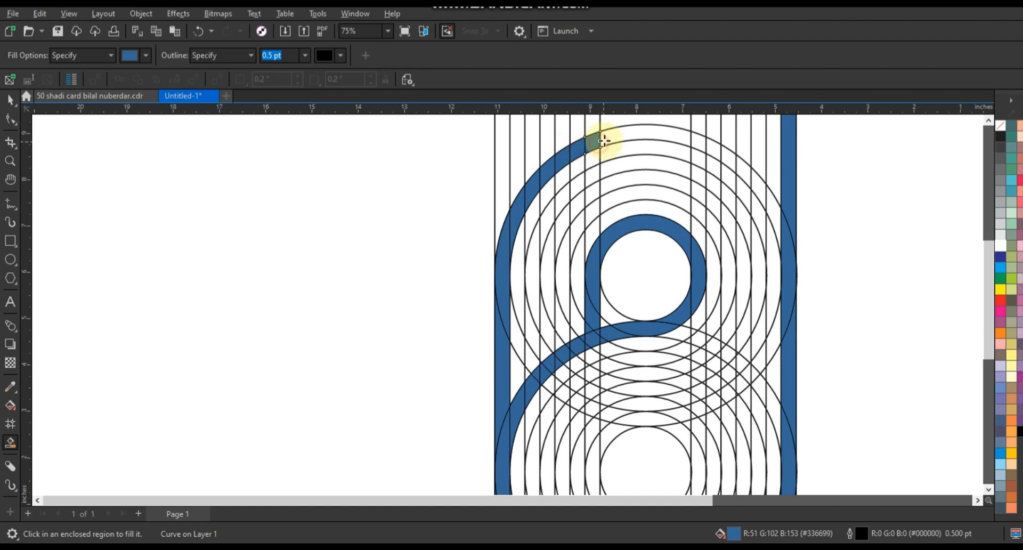
Extend the upper set's blue outermost band over the top and down the right side into the overlap with the lower rings
left_click(608, 140)
left_click(698, 141)
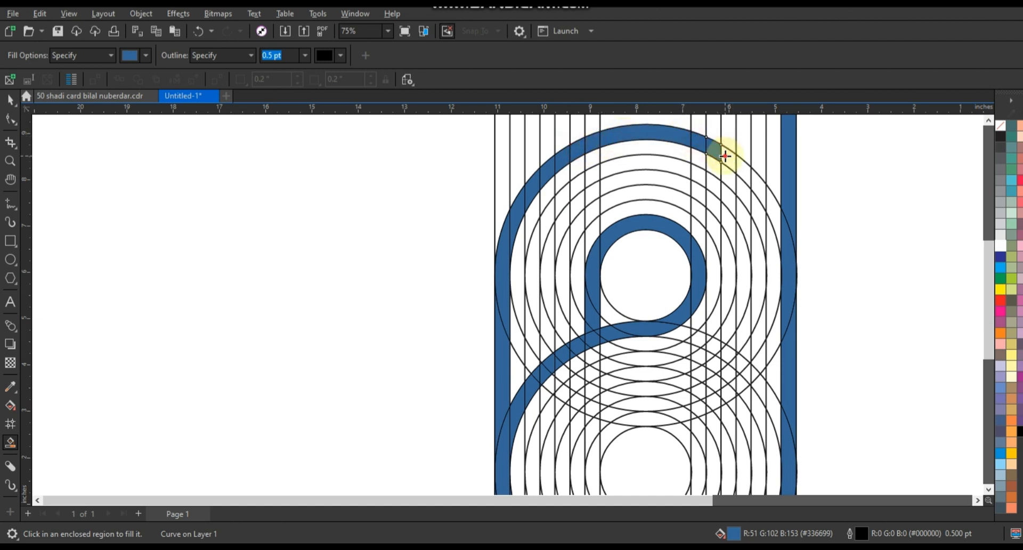
left_click(726, 157)
left_click(739, 168)
left_click(760, 189)
left_click(776, 216)
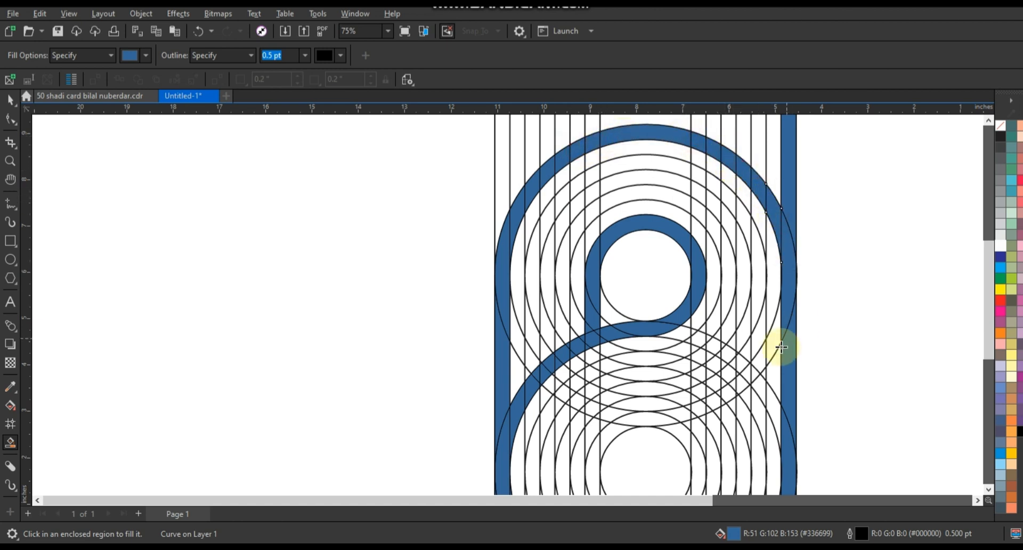
left_click(773, 346)
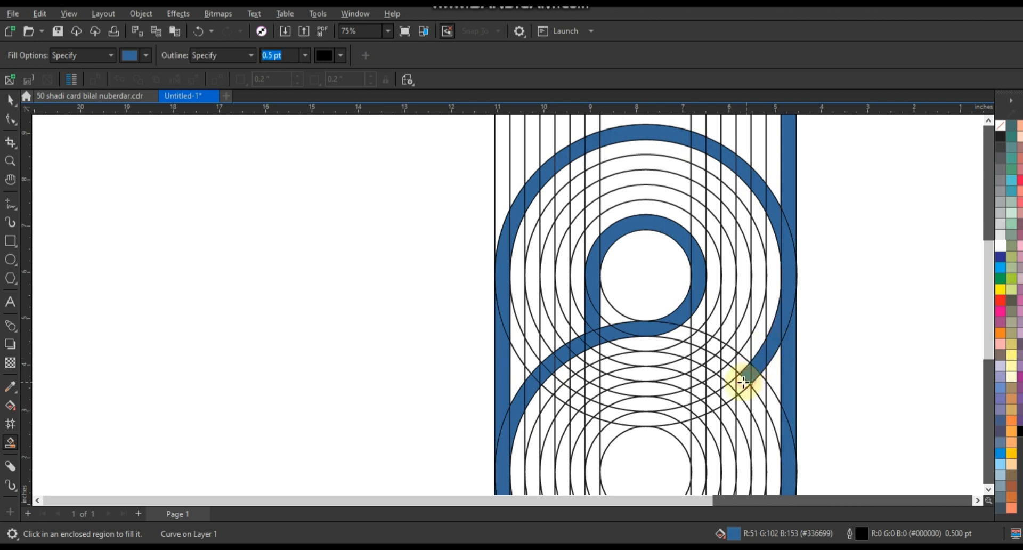
Fill the small segments of the upper set's outermost band in blue where it crosses the lower rings on the right
scroll(740, 384, "up", 5)
scroll(647, 299, "down", 1)
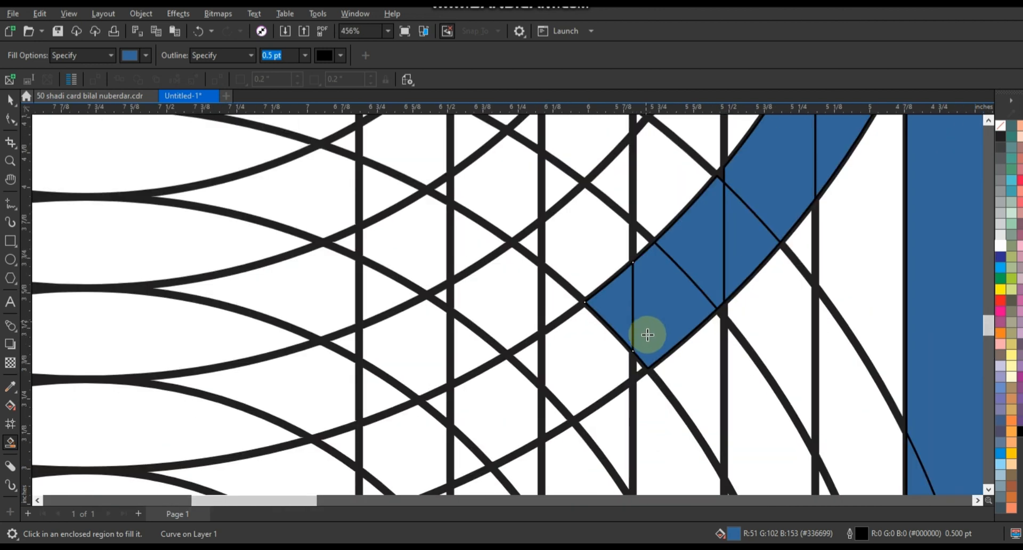
left_click(618, 371)
left_click(553, 416)
left_click(530, 369)
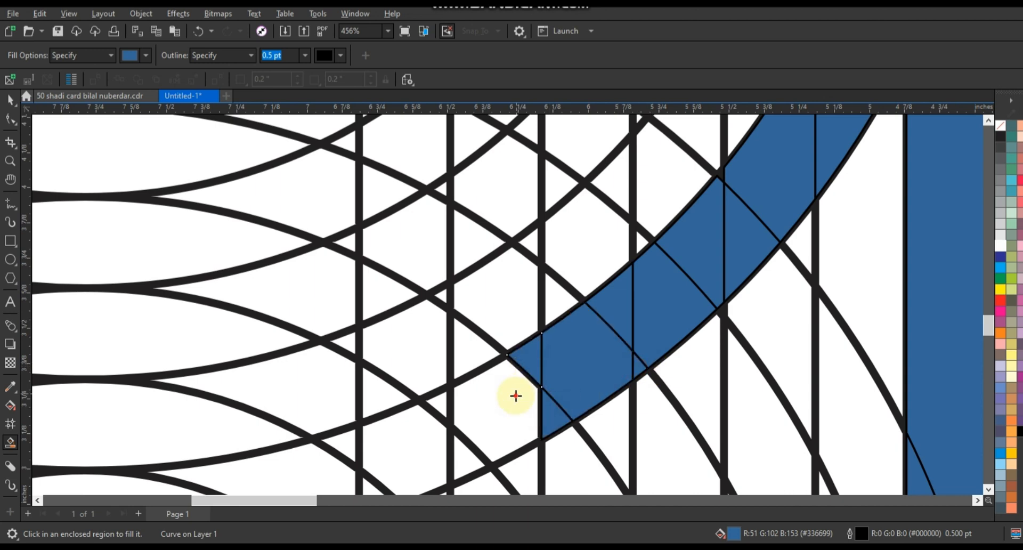
left_click(516, 395)
left_click(465, 458)
left_click(440, 412)
left_click(409, 462)
Extend the upper set's blue outer band along its bottom to just above the lower set's central circle
scroll(486, 315, "down", 2)
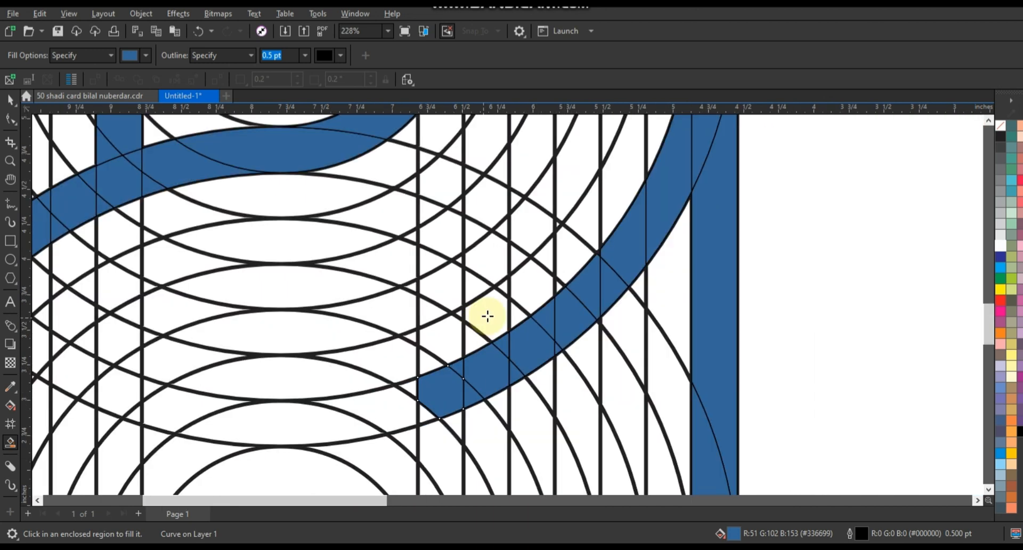
left_click(423, 418)
left_click(407, 407)
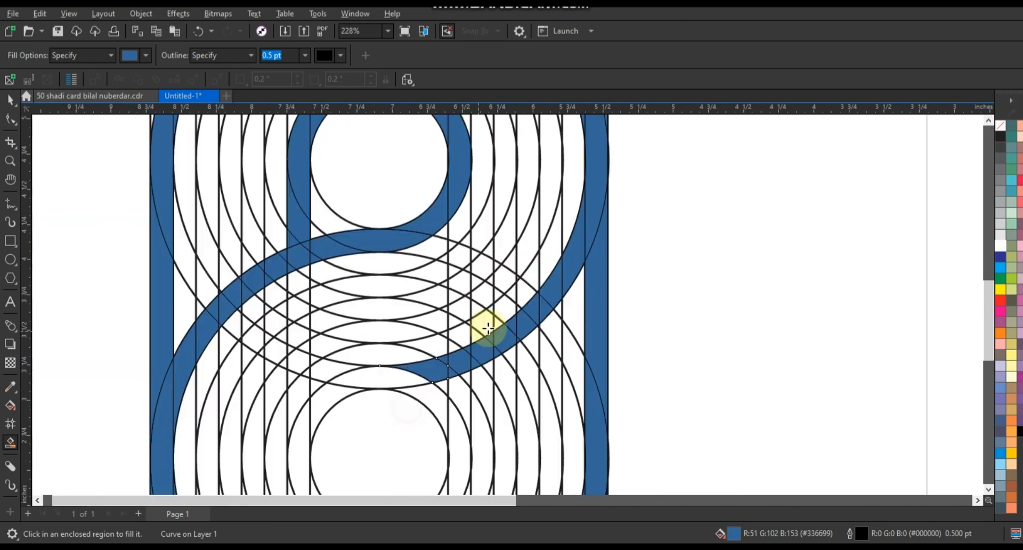
scroll(487, 327, "down", 2)
left_click(393, 382)
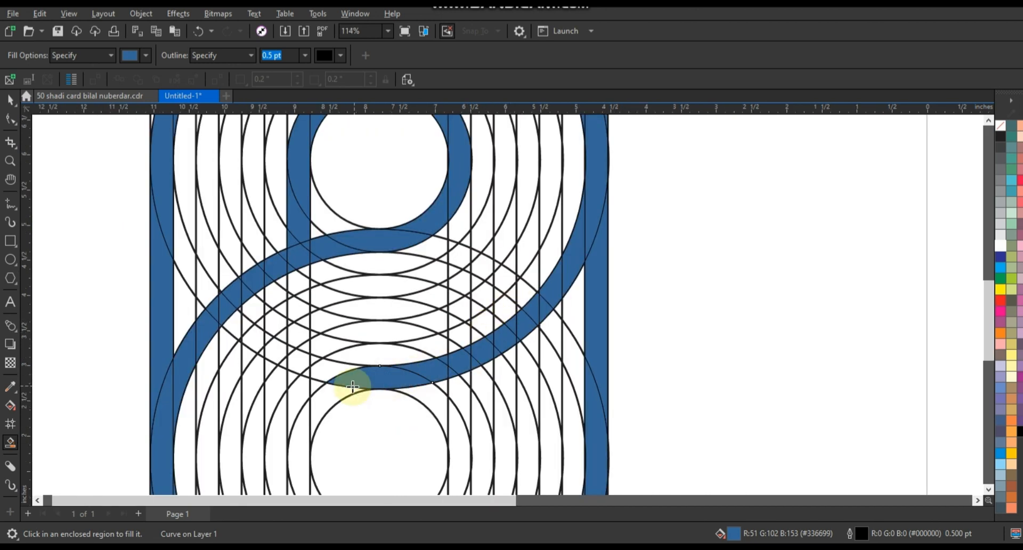
Fill the lower set's innermost ring band in blue counterclockwise from its top, ending with the right vertical strip up to the crossing band
left_click(336, 396)
left_click(319, 413)
left_click(313, 380)
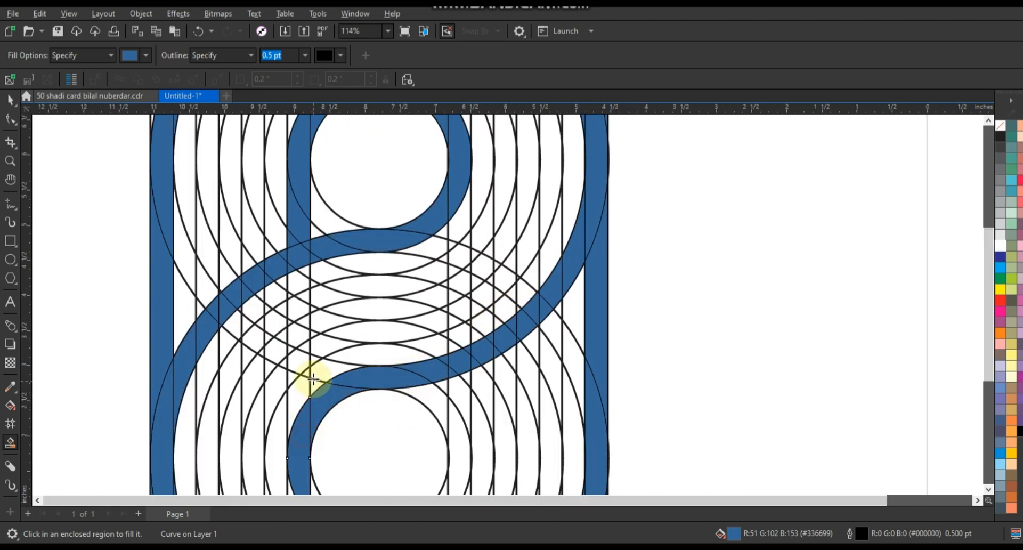
scroll(315, 378, "down", 2)
left_click(333, 453)
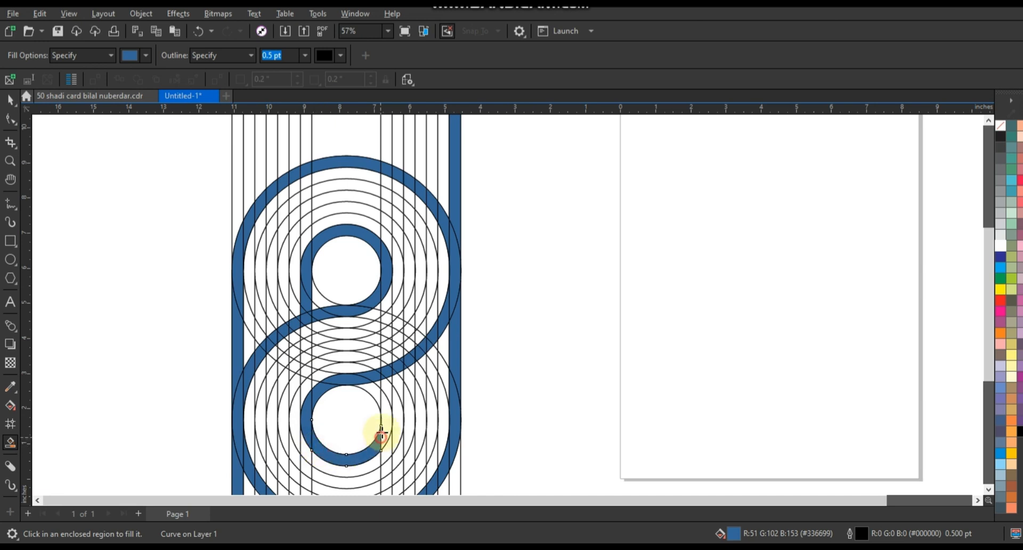
left_click(386, 380)
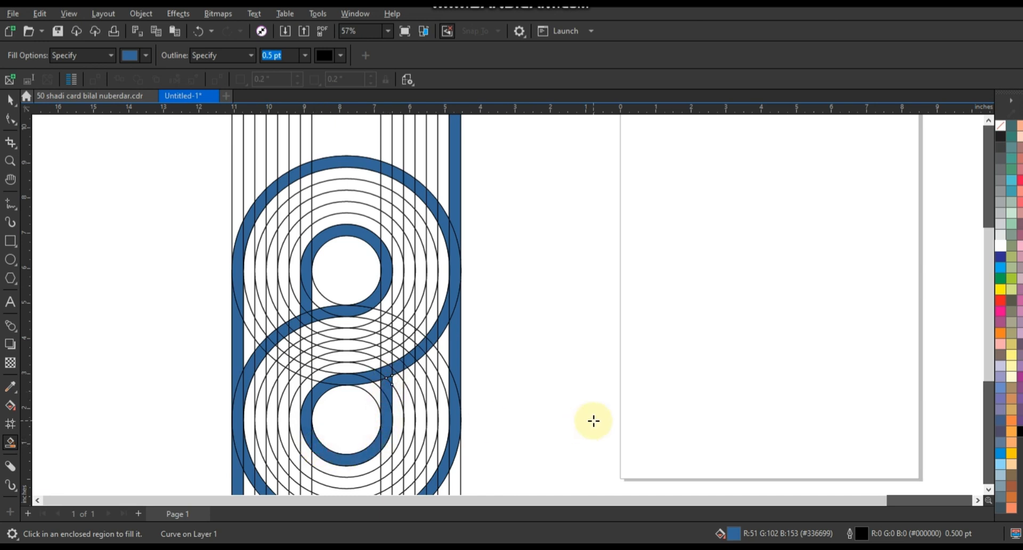
Fill alternate vertical strips in blue: three above the upper rings on the right and three below the lower rings on the left
scroll(570, 328, "down", 2)
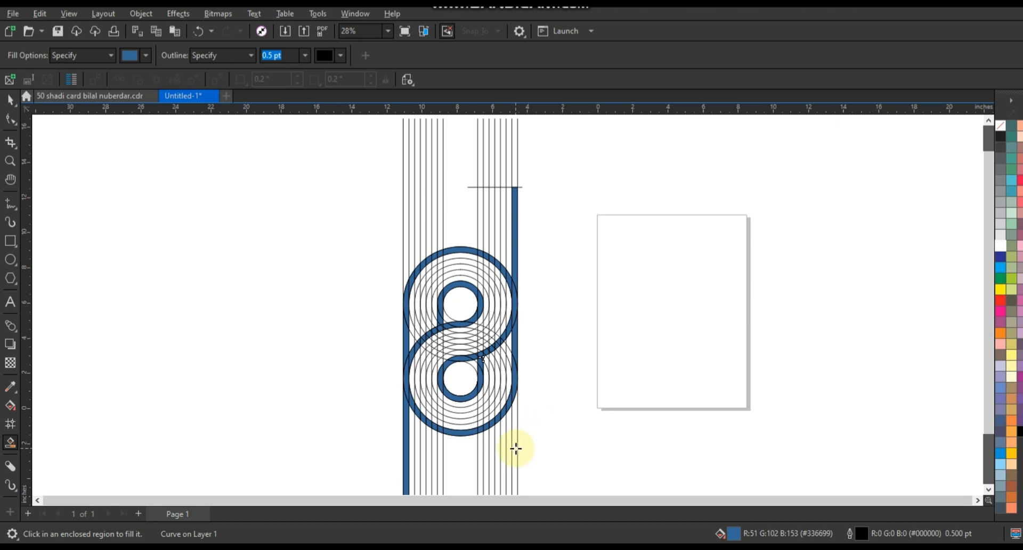
left_click(503, 208)
left_click(489, 208)
left_click(480, 207)
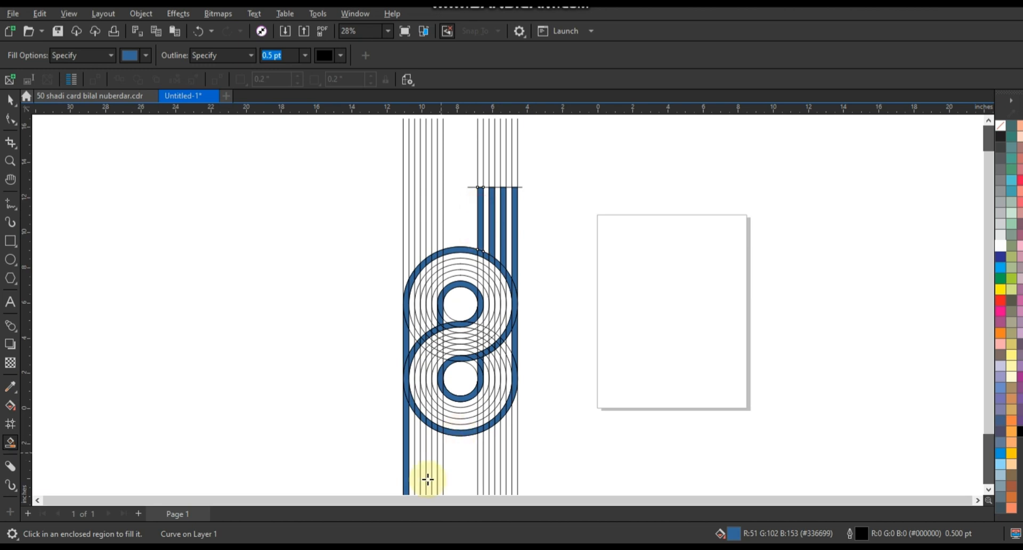
left_click(418, 473)
left_click(429, 475)
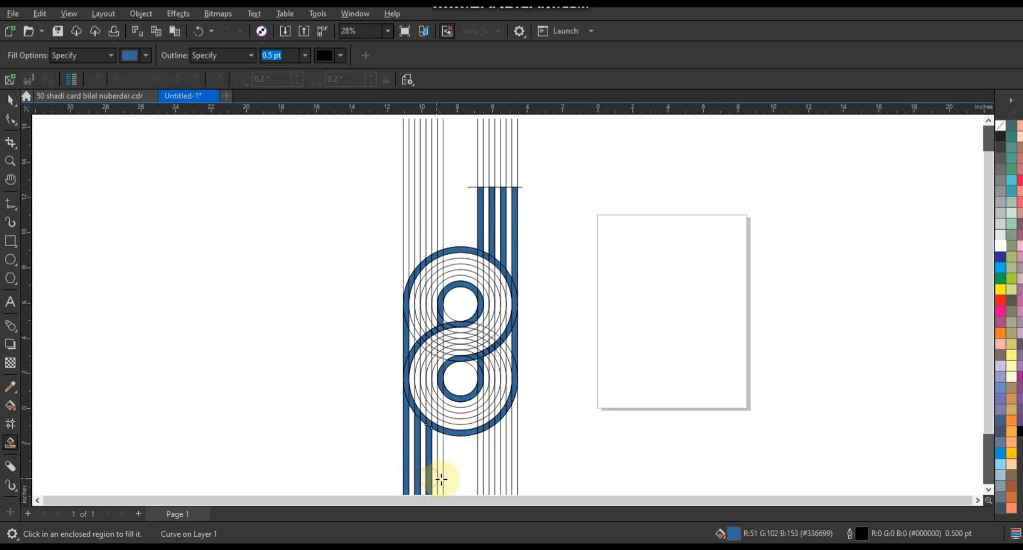
left_click(440, 474)
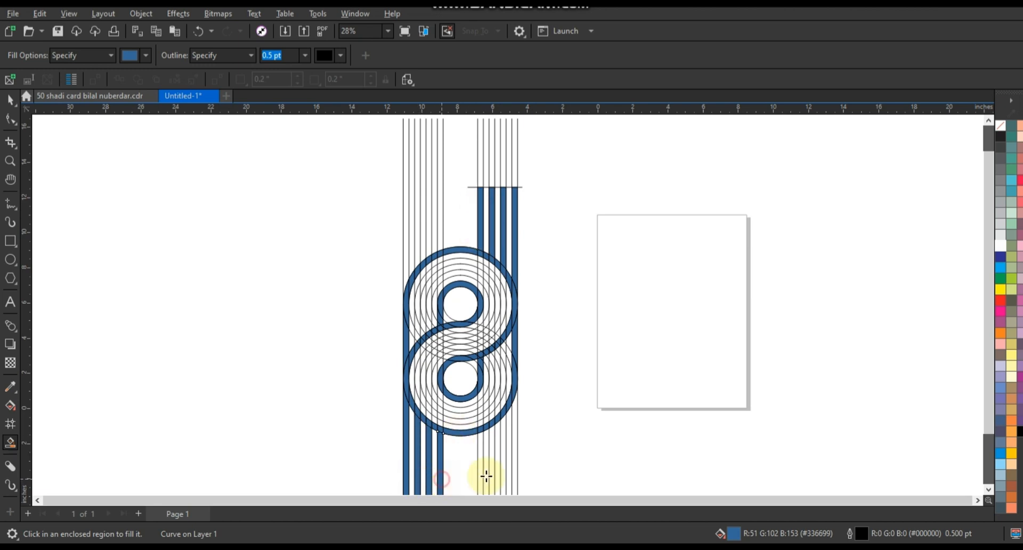
Fill the upper set's third band from the outside in blue over the top and down its left strip to the crossing band
left_click(9, 160)
left_click_drag(357, 208, 624, 417)
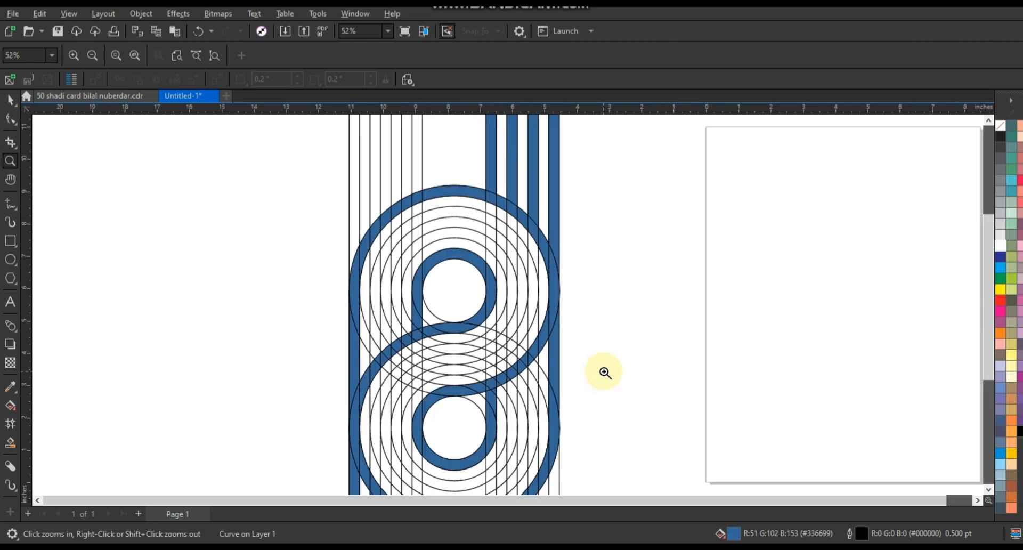
left_click(11, 443)
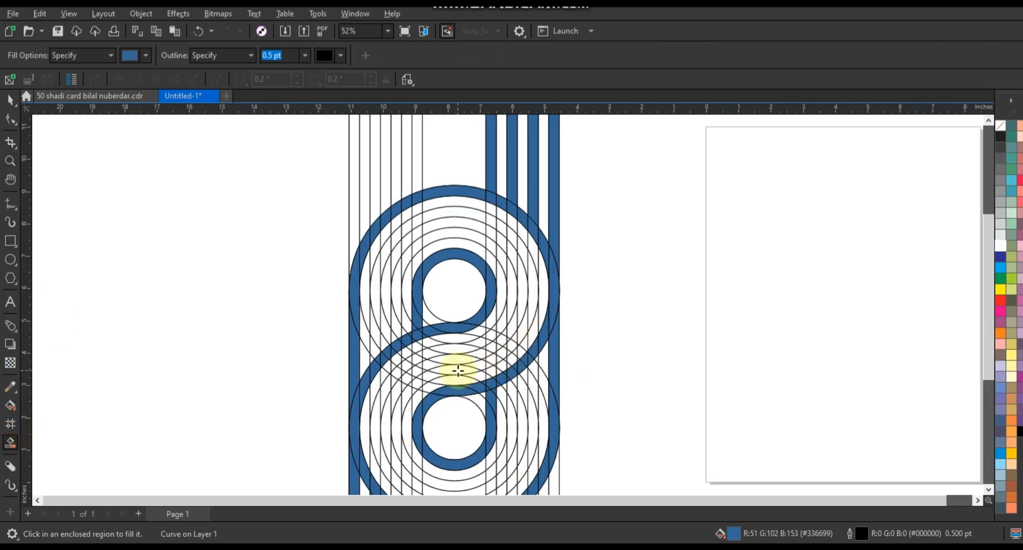
left_click(461, 212)
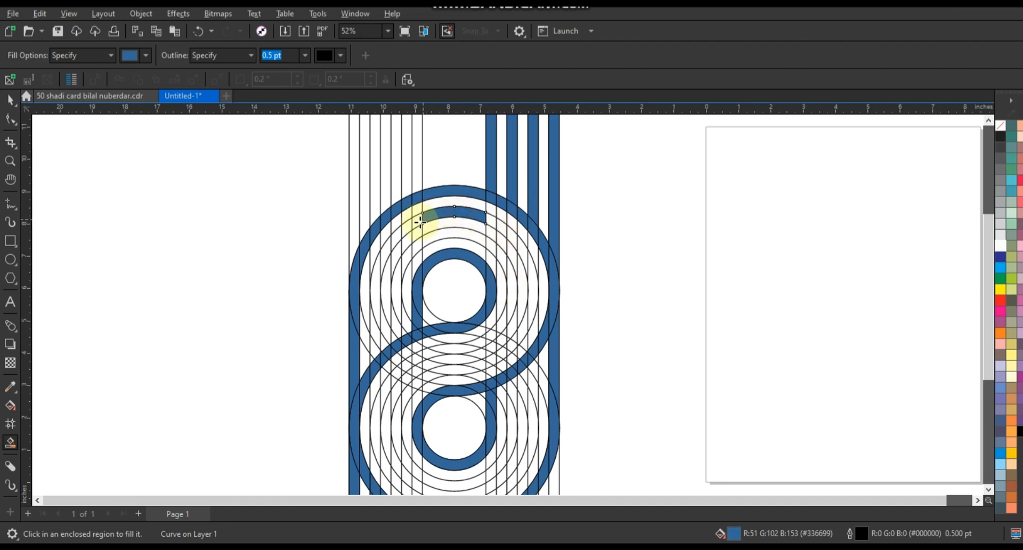
left_click(395, 234)
left_click(380, 251)
left_click(377, 267)
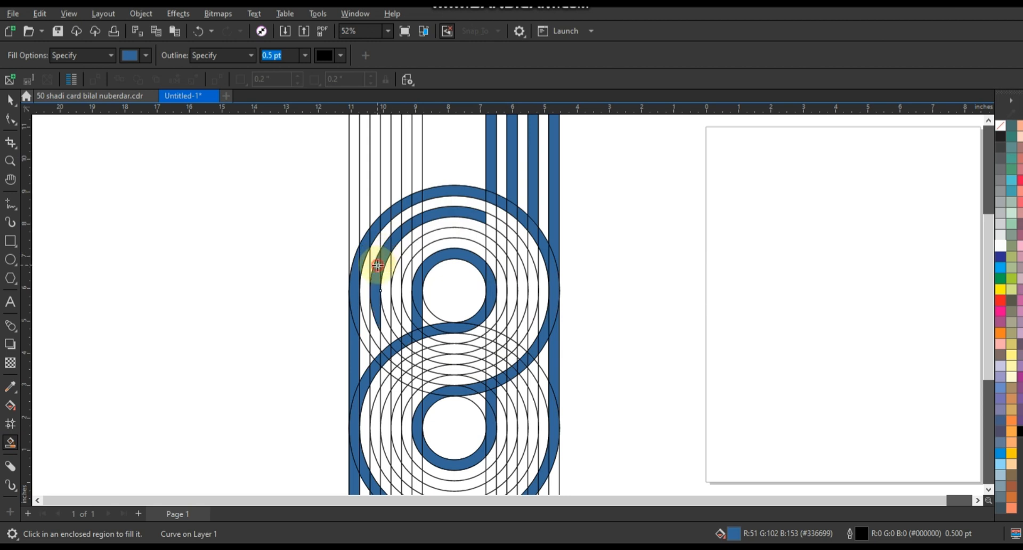
left_click(374, 346)
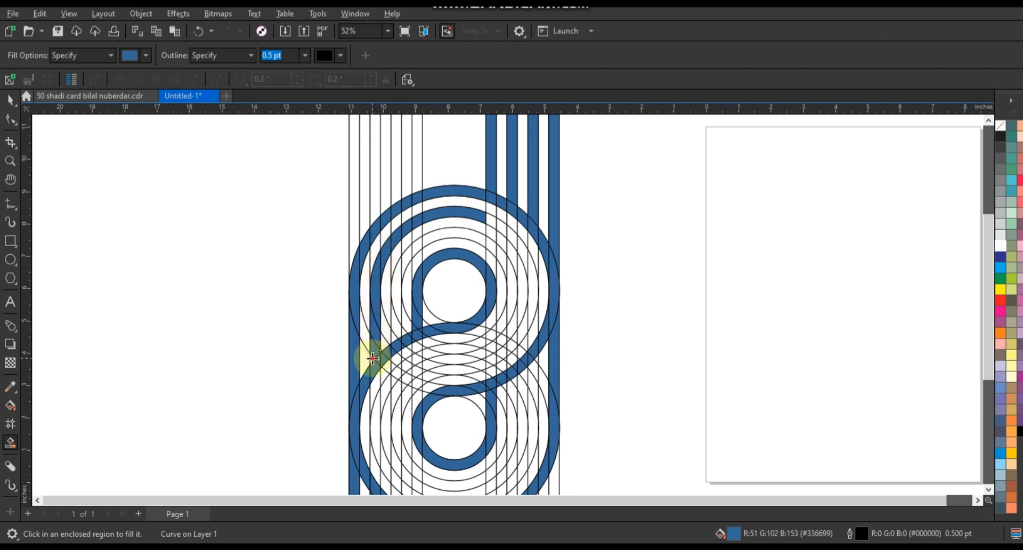
left_click(372, 358)
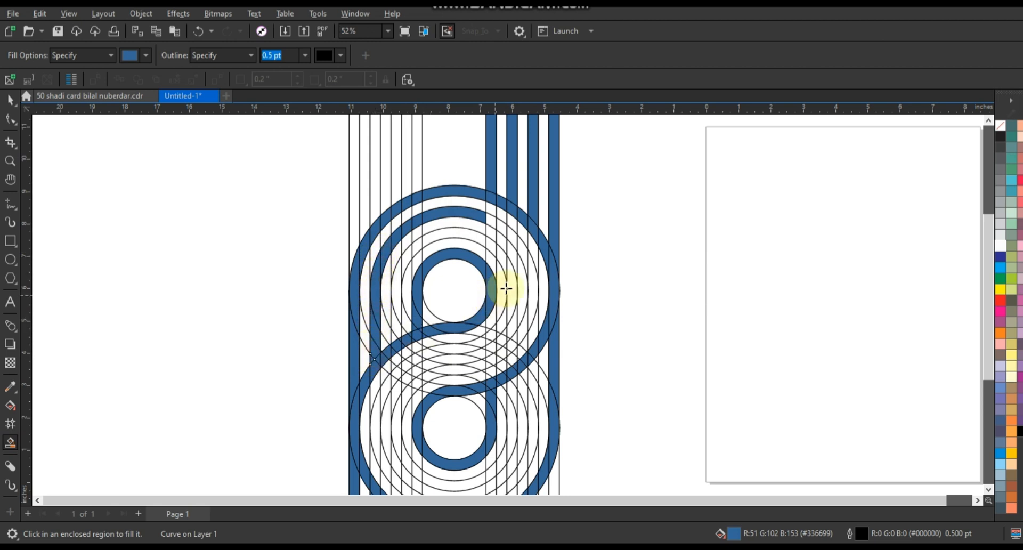
Fill the upper set's third band from the centre in blue over the top and down its left strip to the crossing band
left_click(489, 248)
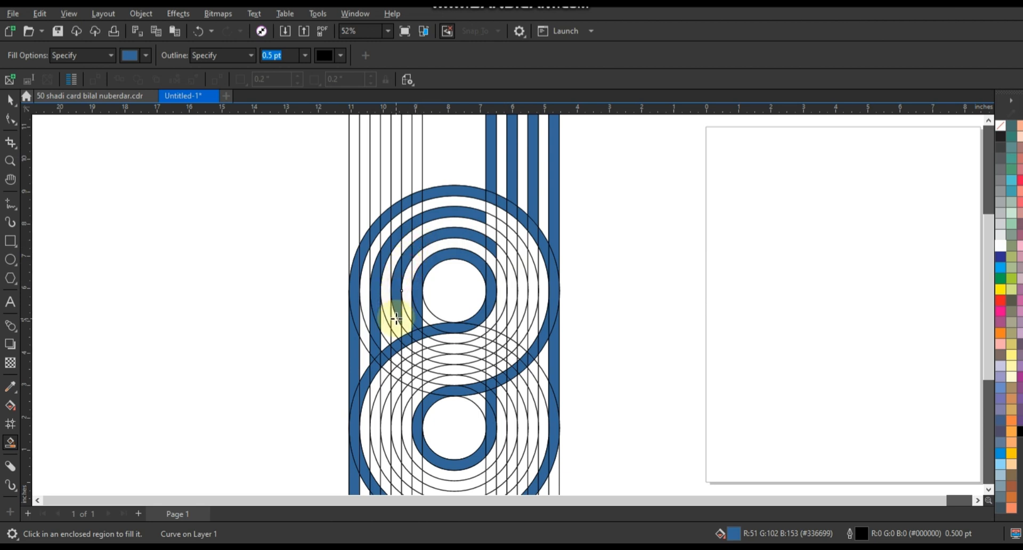
left_click(396, 318)
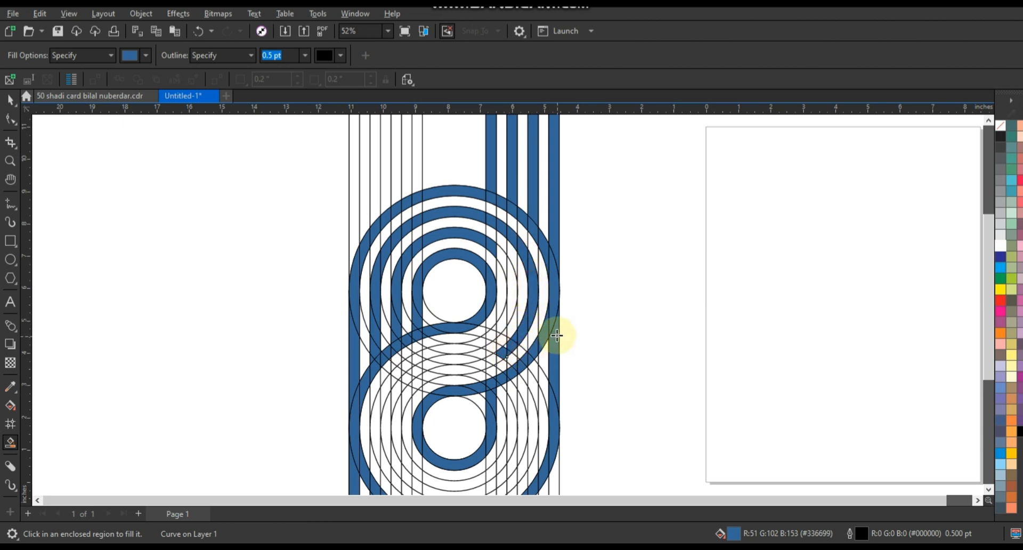
Continue the upper set's third-from-outside band in blue down its right side and through the overlap to its bottom centre
scroll(549, 298, "up", 5)
scroll(554, 250, "down", 3)
scroll(554, 245, "down", 3)
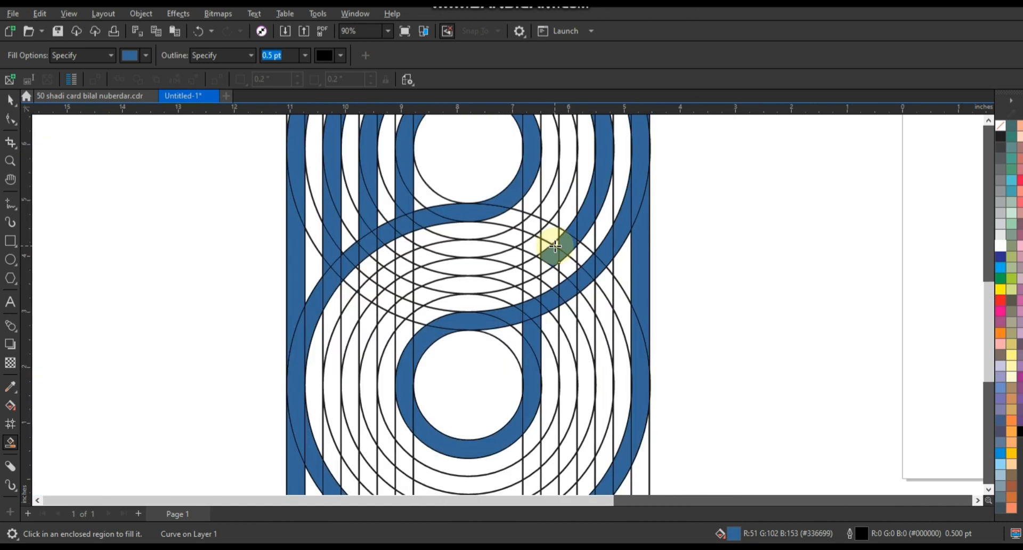
left_click(555, 244)
left_click(554, 261)
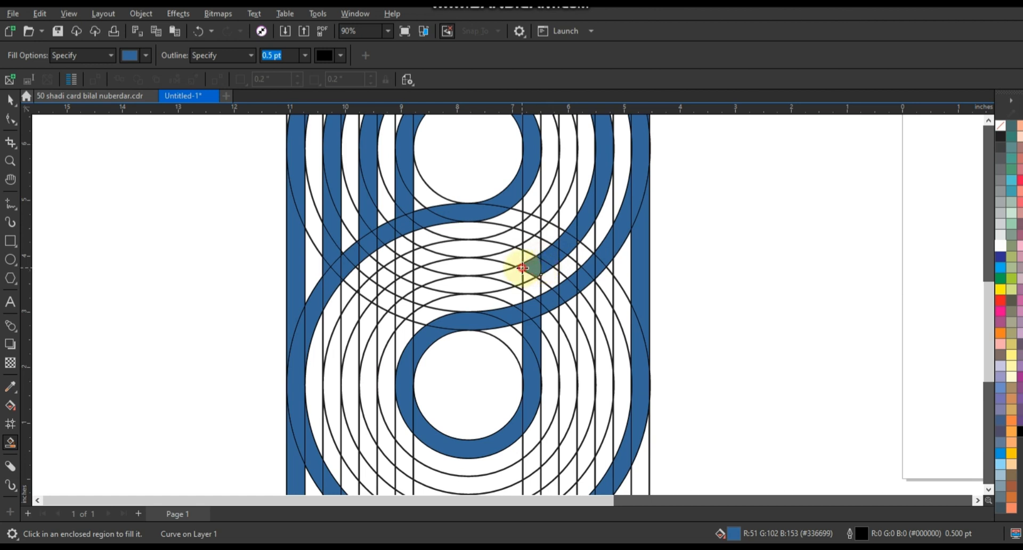
left_click(524, 274)
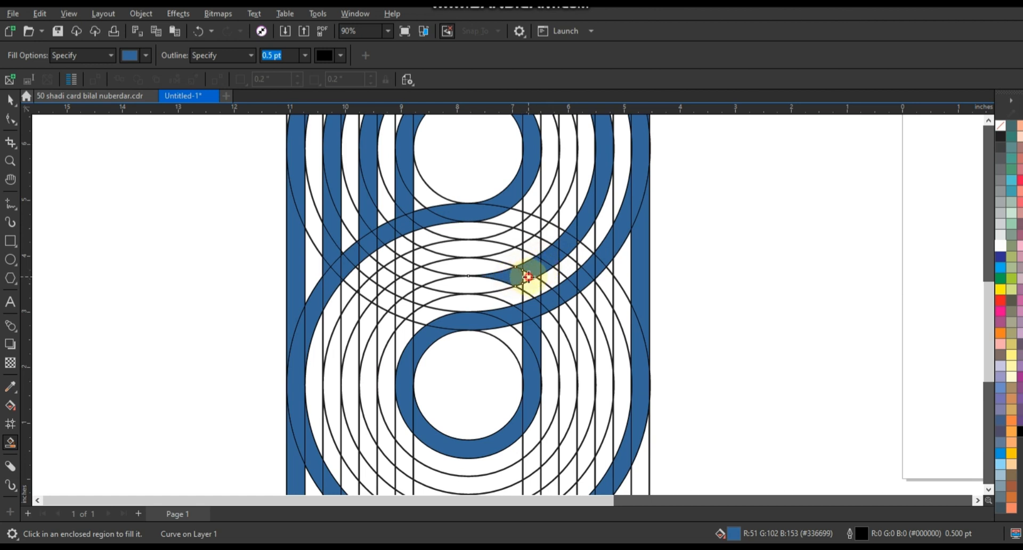
left_click(495, 285)
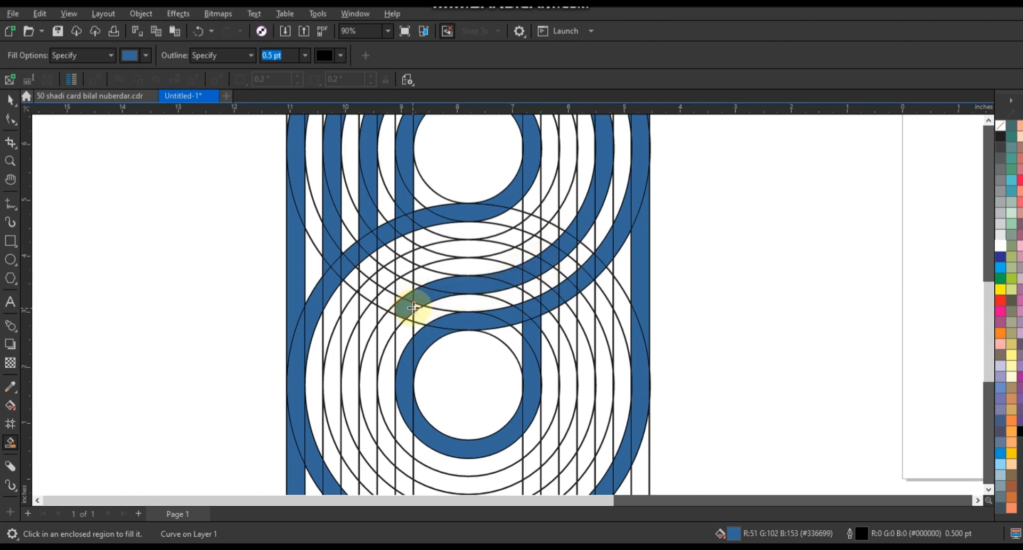
Fill the left side of the lower set's third band from the centre in blue, from the overlap down toward its bottom
left_click(411, 308)
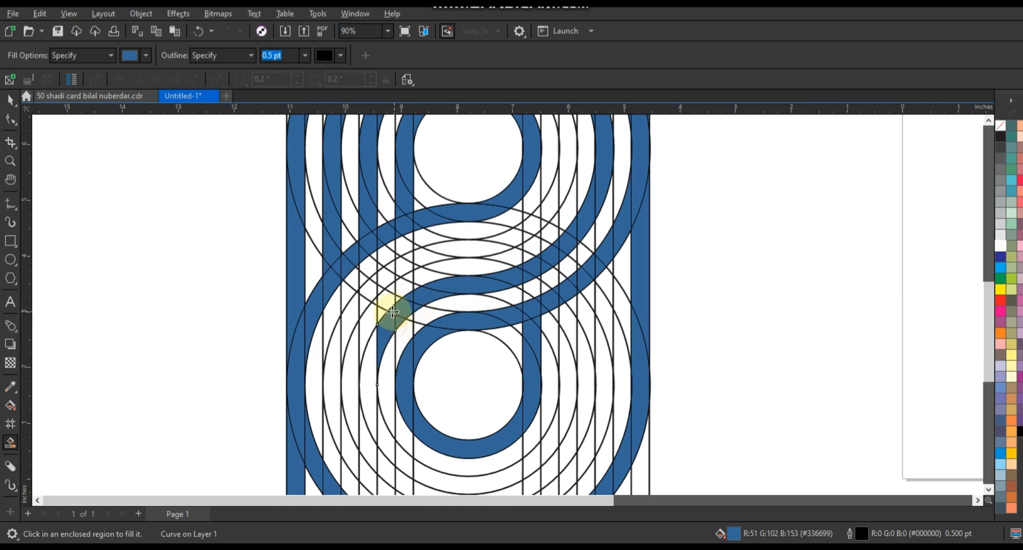
left_click(367, 392)
left_click(384, 443)
left_click(406, 463)
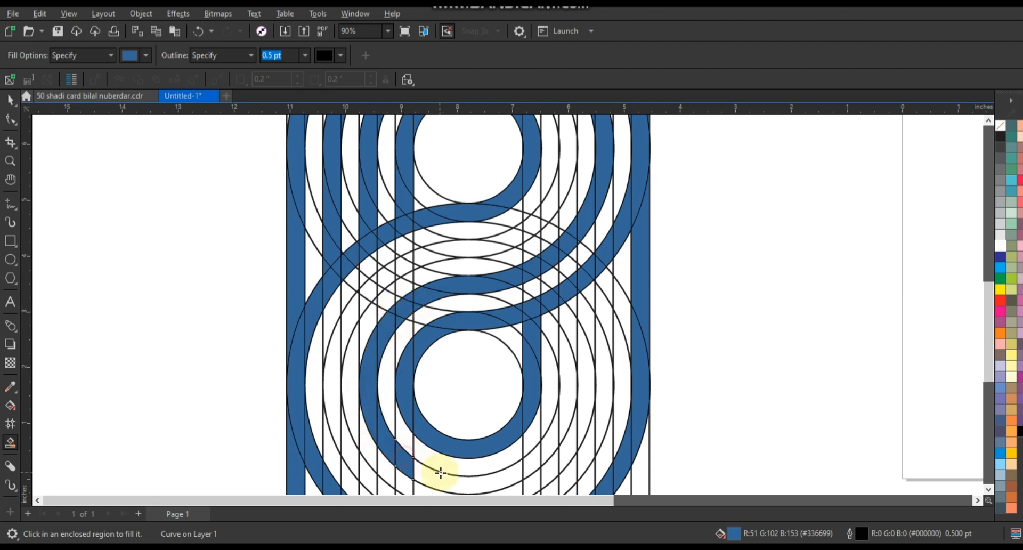
Continue the lower set's third band in blue around its bottom and up the right side to the crossing band
left_click(447, 482)
left_click(524, 464)
left_click(552, 435)
left_click(564, 410)
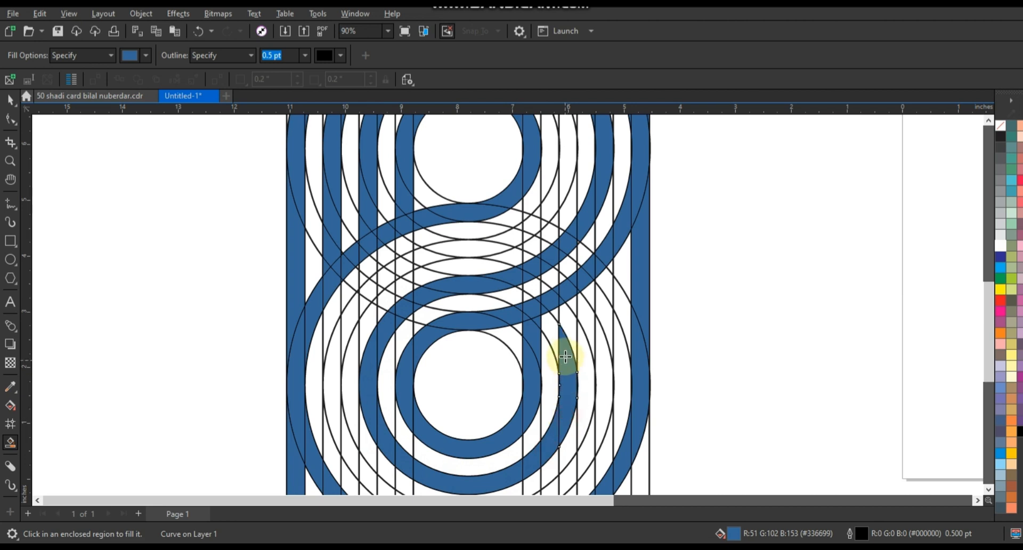
left_click(567, 332)
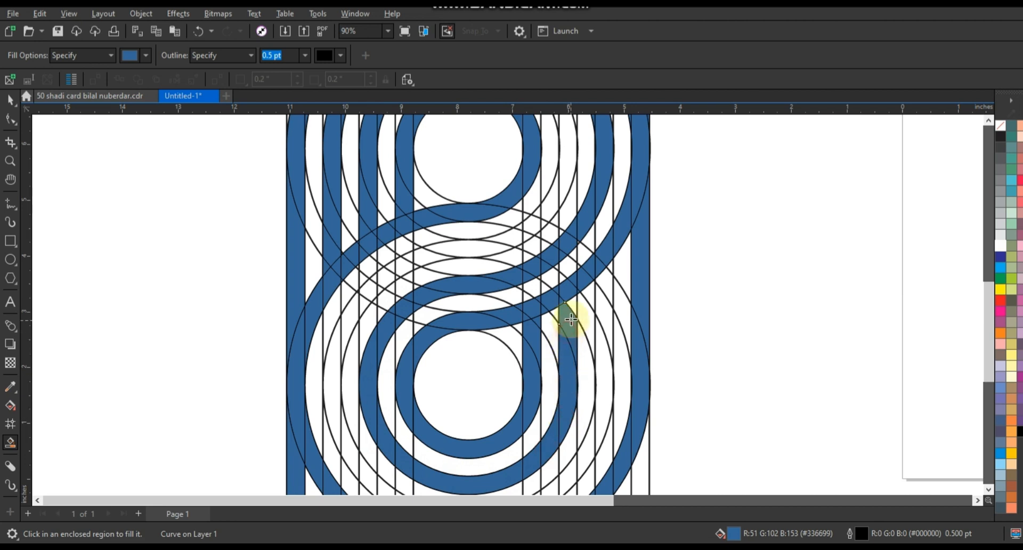
Fill the remaining crossing piece of the lower set's third band, and continue the upper set's third band from the centre down its right side into the overlap
left_click(571, 306)
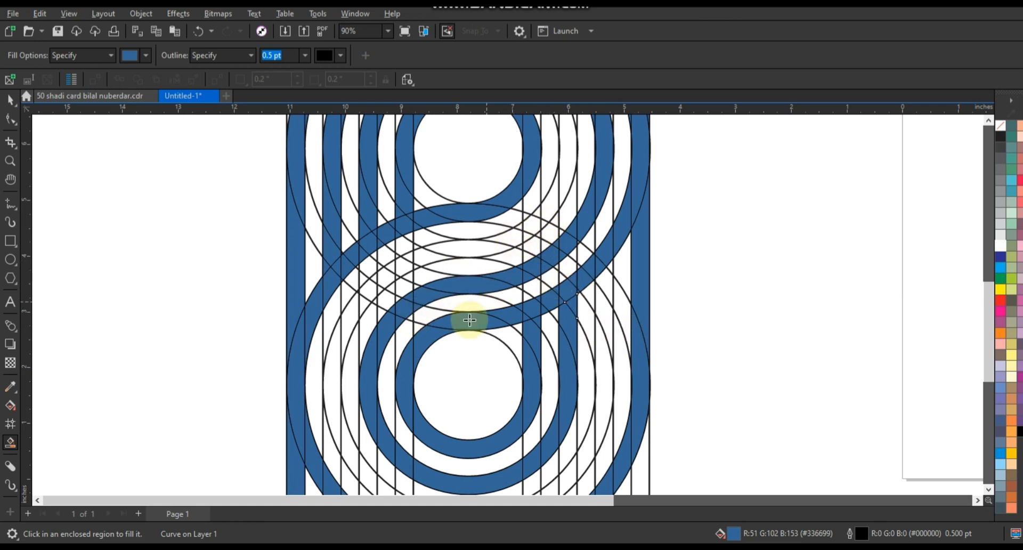
scroll(482, 308, "down", 1)
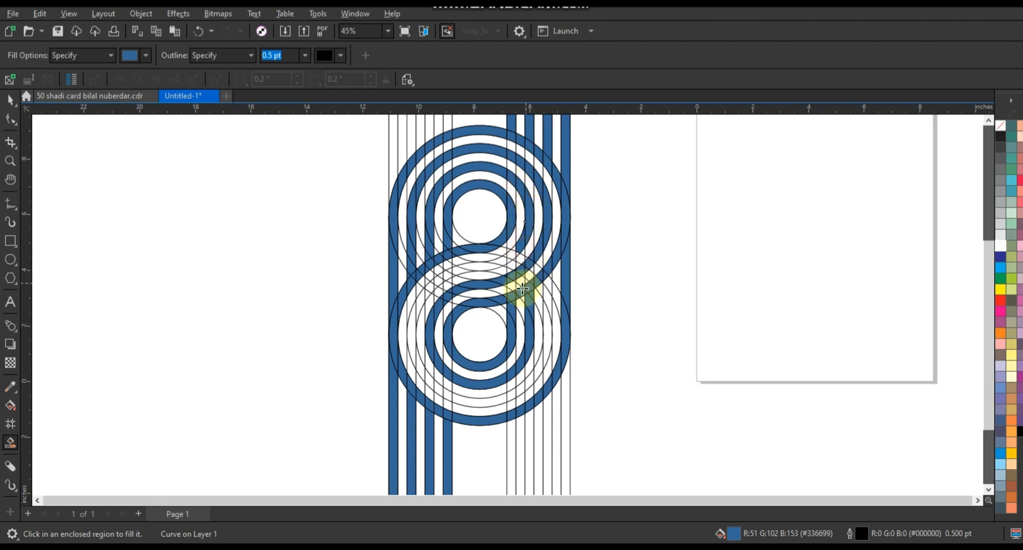
scroll(528, 290, "up", 3)
scroll(555, 306, "down", 1)
left_click(503, 364)
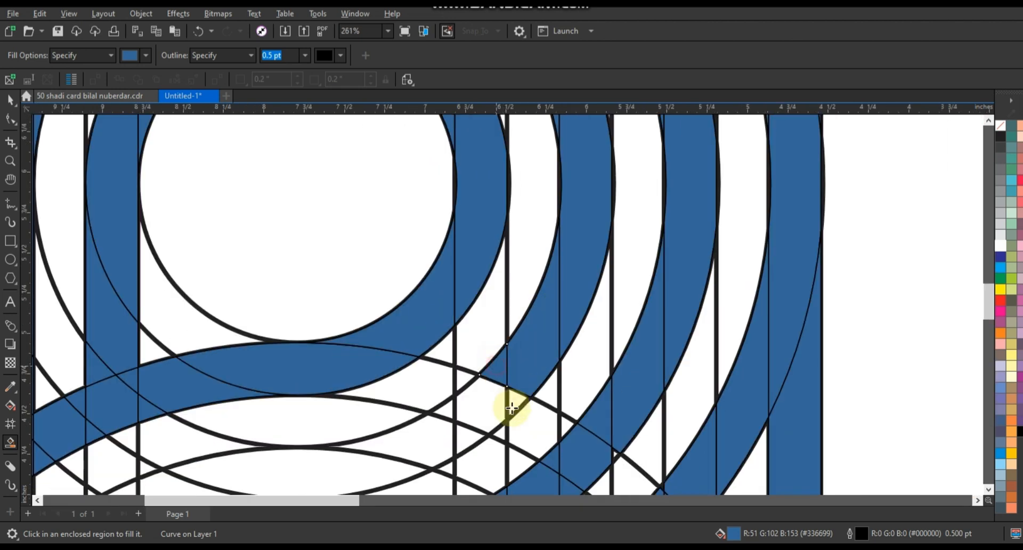
left_click(490, 411)
scroll(437, 446, "down", 2)
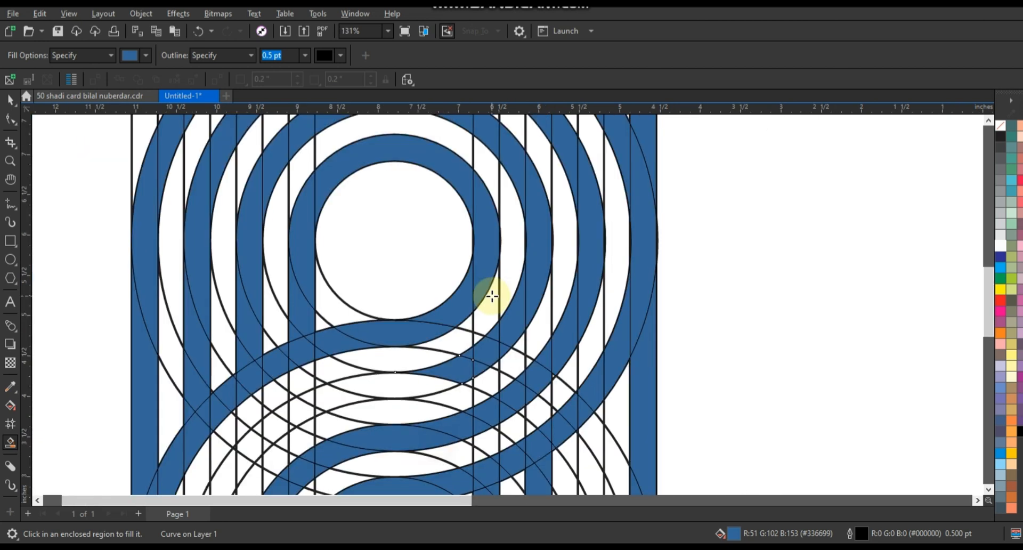
Continue that blue band through the left side of the overlap, filling each small piece down into the lower set's fifth band from the centre
left_click(318, 411)
left_click(298, 414)
left_click(280, 416)
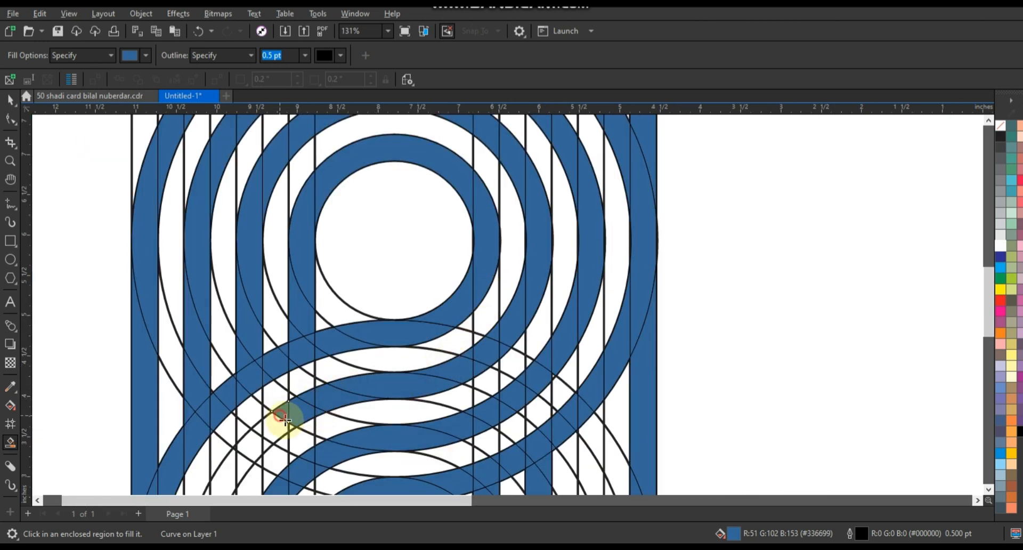
left_click(290, 426)
left_click(275, 432)
left_click(253, 447)
left_click(257, 431)
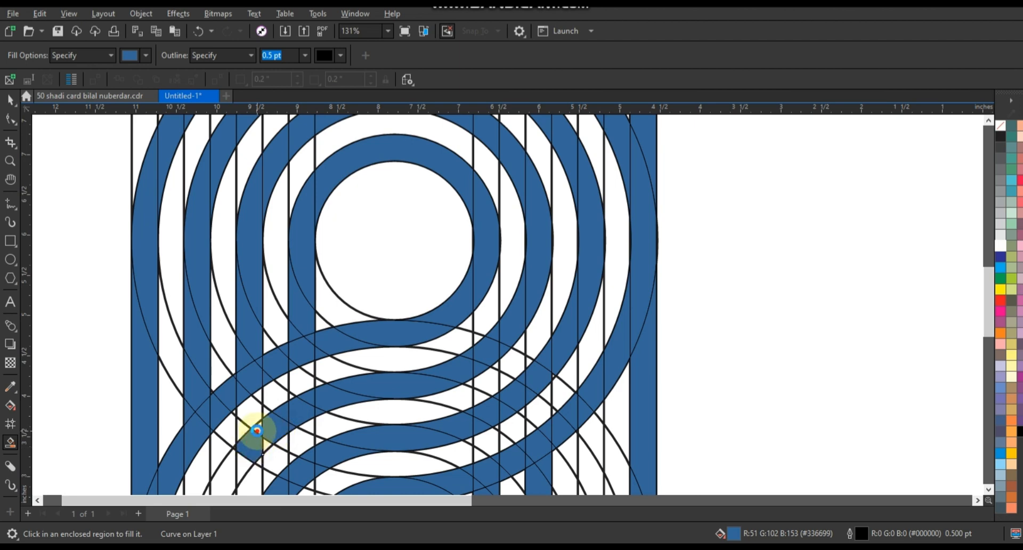
scroll(382, 335, "down", 2)
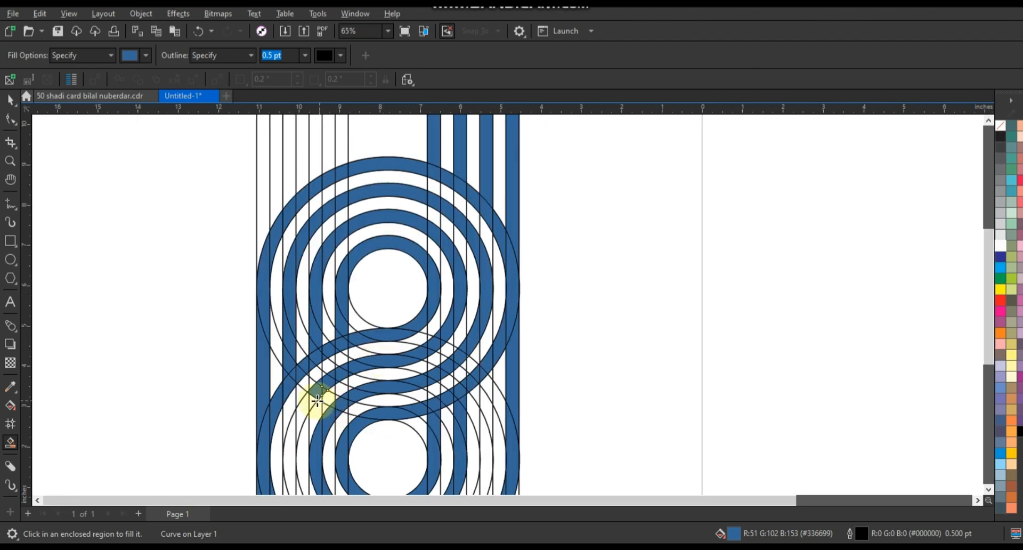
Fill the lower set's fifth band from the centre in blue down its left side and around its bottom to the lower right
scroll(393, 281, "up", 2)
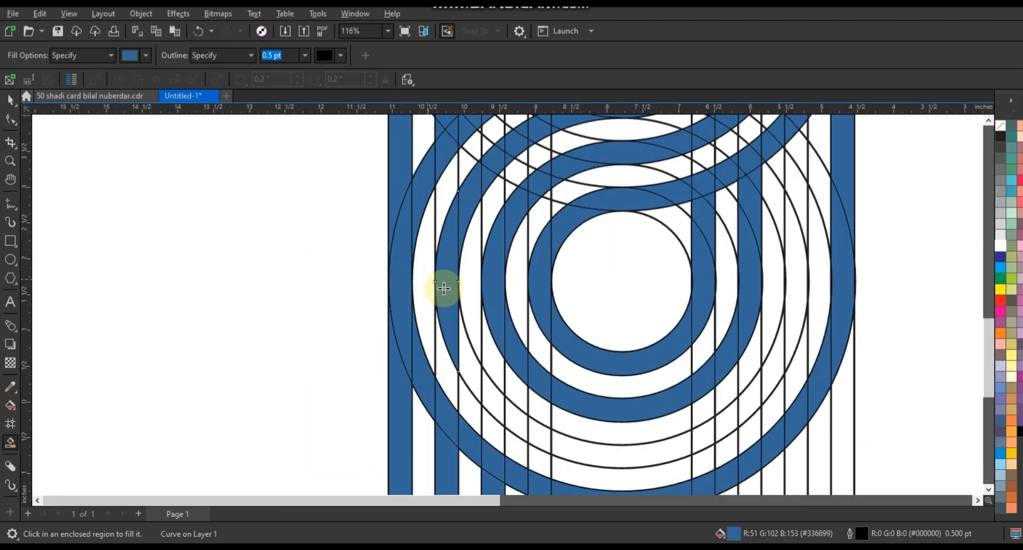
left_click(480, 367)
left_click(504, 406)
left_click(523, 426)
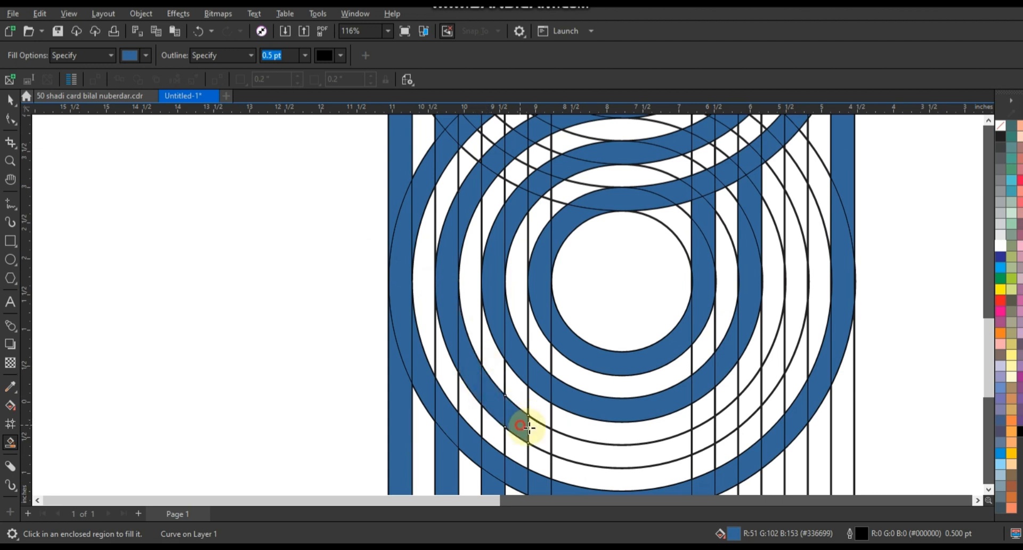
left_click(541, 434)
left_click(566, 442)
left_click(702, 432)
left_click(726, 419)
left_click(749, 399)
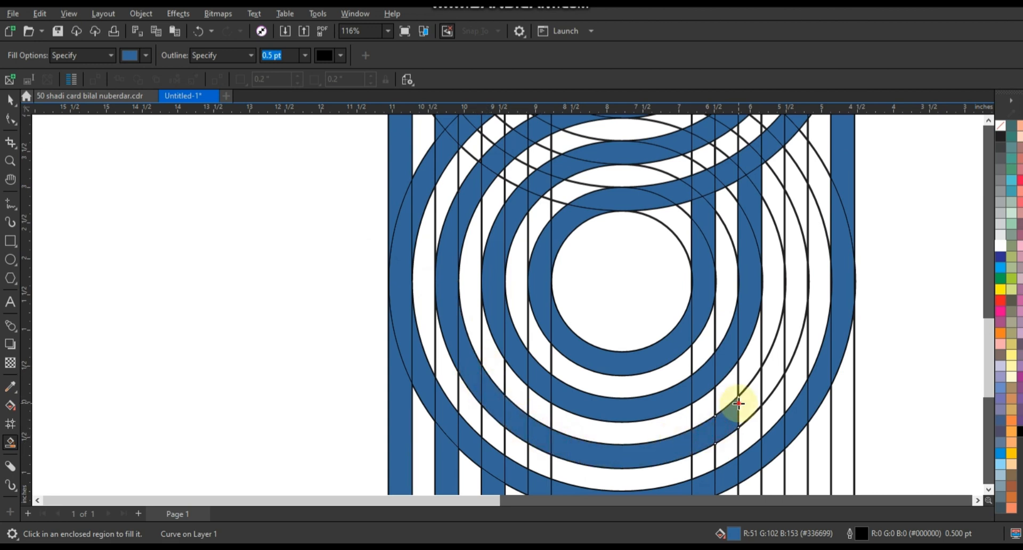
Continue the lower set's fifth band in blue up its right side and vertical strip to the crossing band
left_click(766, 375)
left_click(783, 325)
left_click(787, 229)
left_click(796, 182)
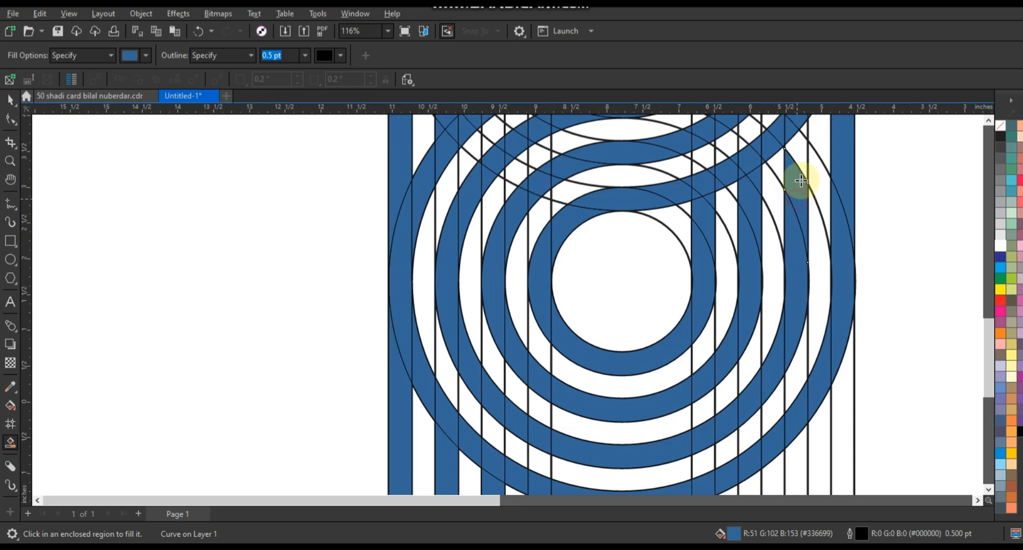
left_click(804, 155)
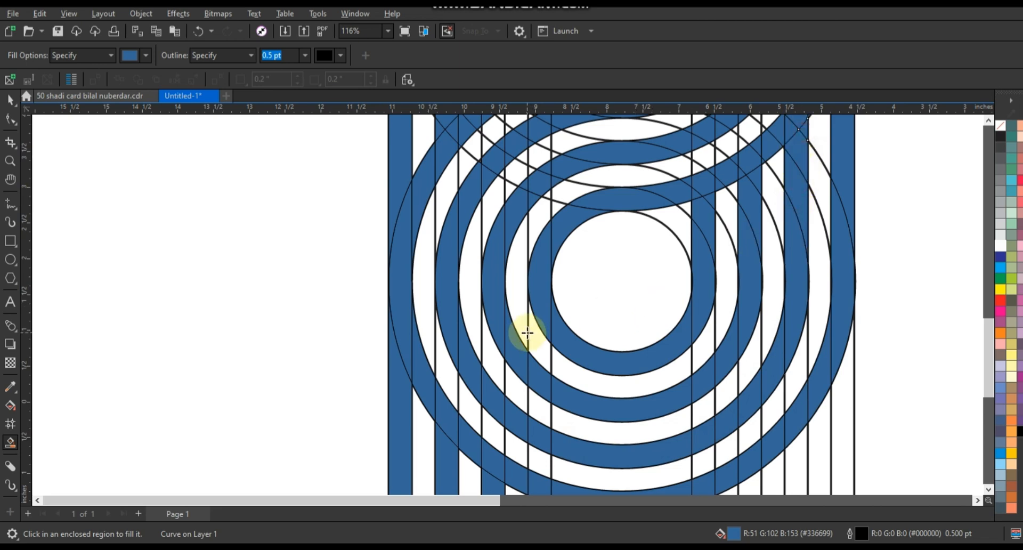
Move the construction grid of rings and vertical lines about 14 inches left, clear of the blue filled shape
scroll(527, 333, "down", 5)
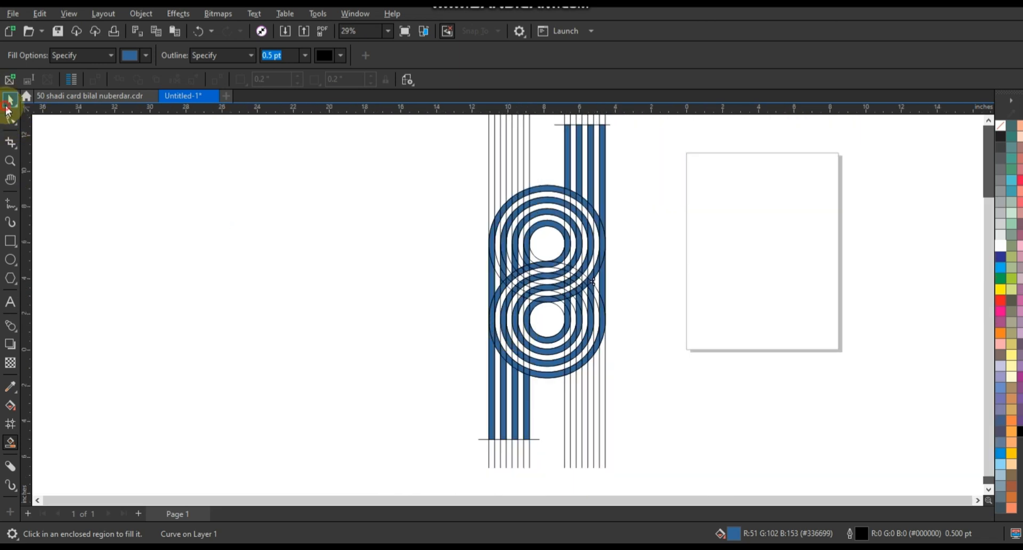
left_click(8, 101)
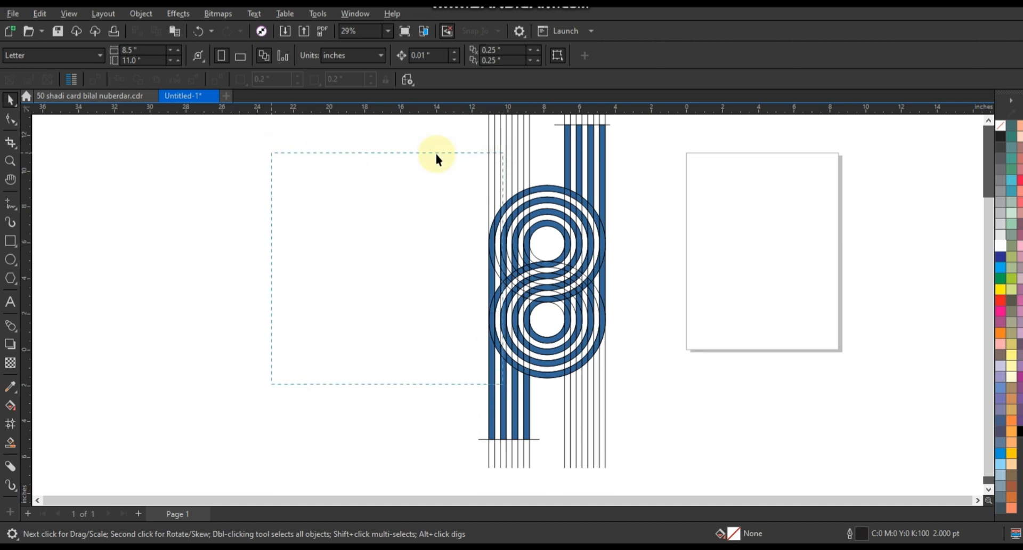
left_click(528, 149)
left_click_drag(527, 150, 288, 154)
Delete the leftover horizontal guide lines at the upper and lower ends of the blue strips
left_click(597, 125)
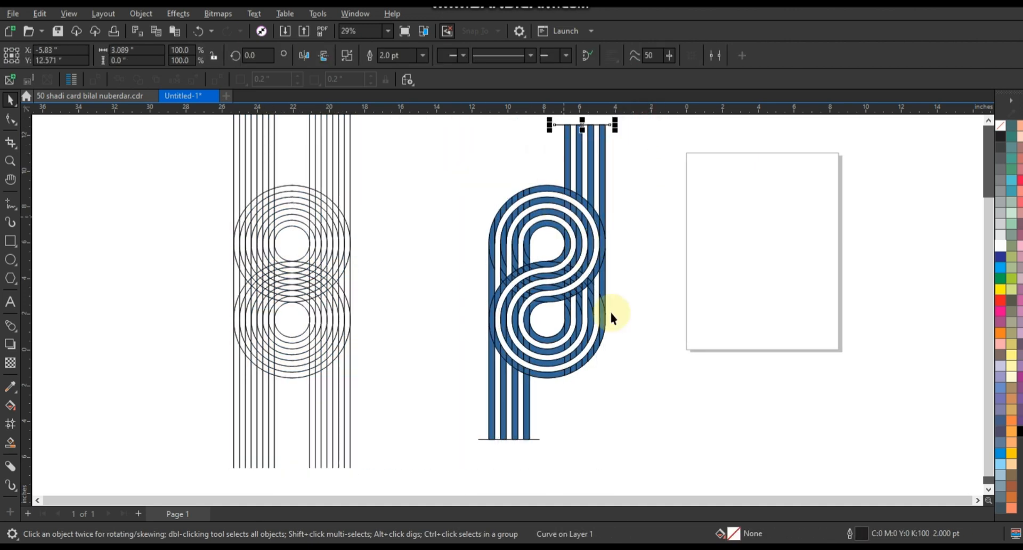
key("Delete")
left_click_drag(580, 418, 454, 457)
key("Delete")
Recolour all the blue pieces of the interlaced shape black, then zoom in on the finished shape
mouse_move(694, 445)
left_mouse_down()
mouse_move(508, 344)
mouse_move(413, 162)
mouse_move(402, 119)
left_mouse_up()
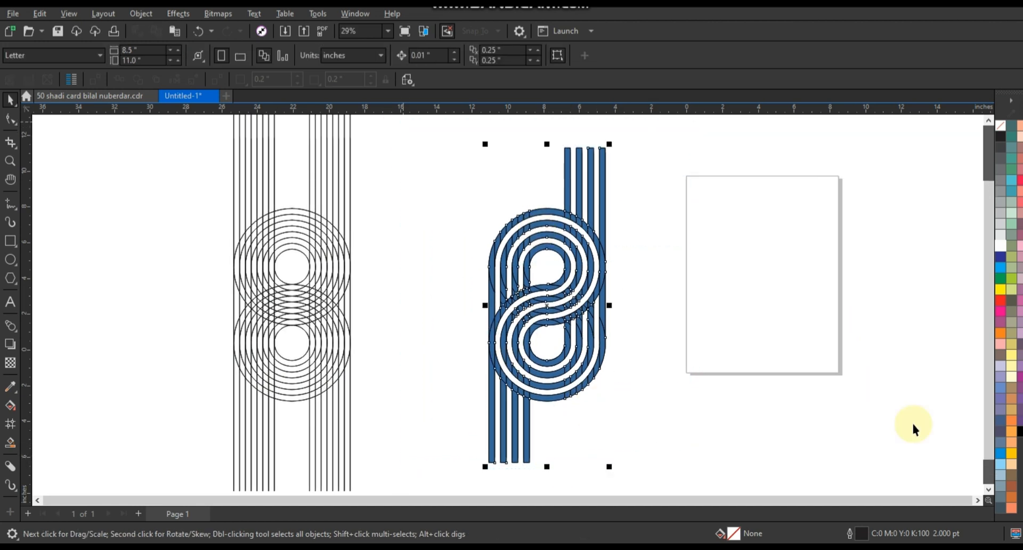
left_click(1019, 433)
left_click(708, 309)
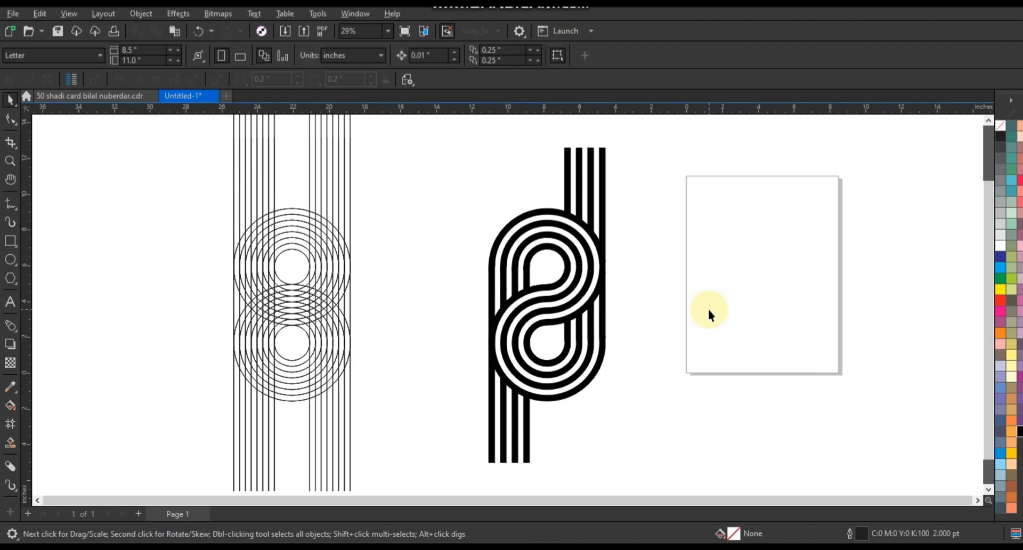
left_click_drag(611, 137, 475, 443)
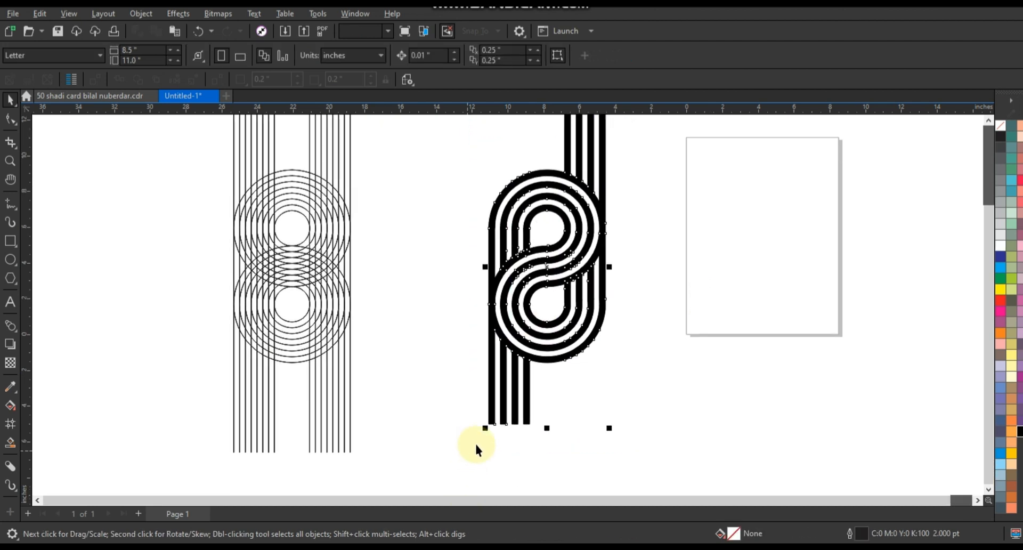
key("shift+F2")
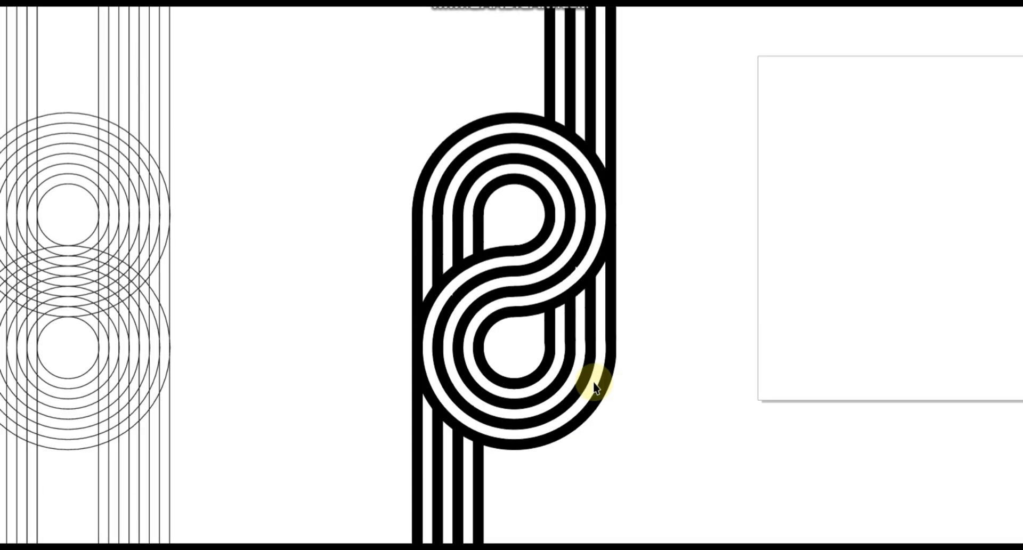